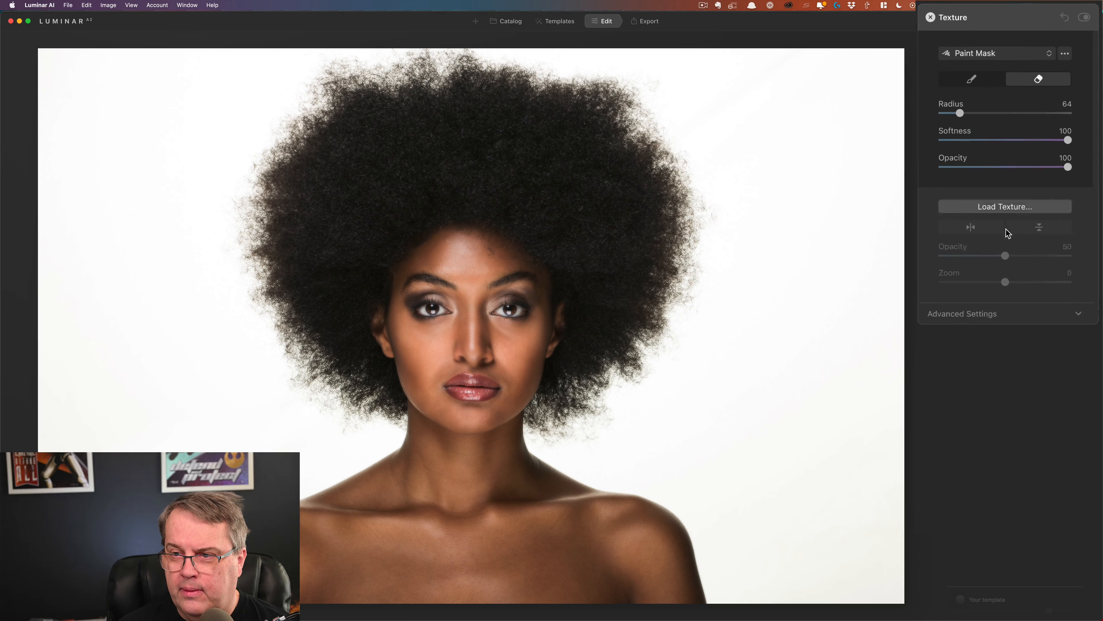
Load the natural-pastel-colors JPG from the Desktop as the texture and expand the texture's advanced settings.
click(989, 248)
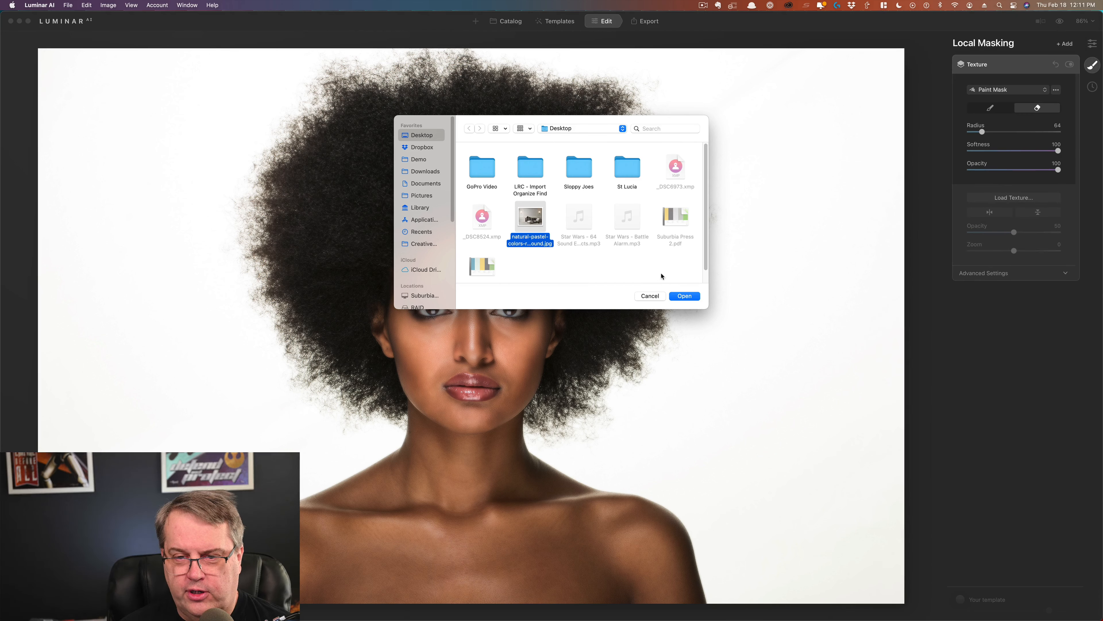
click(685, 296)
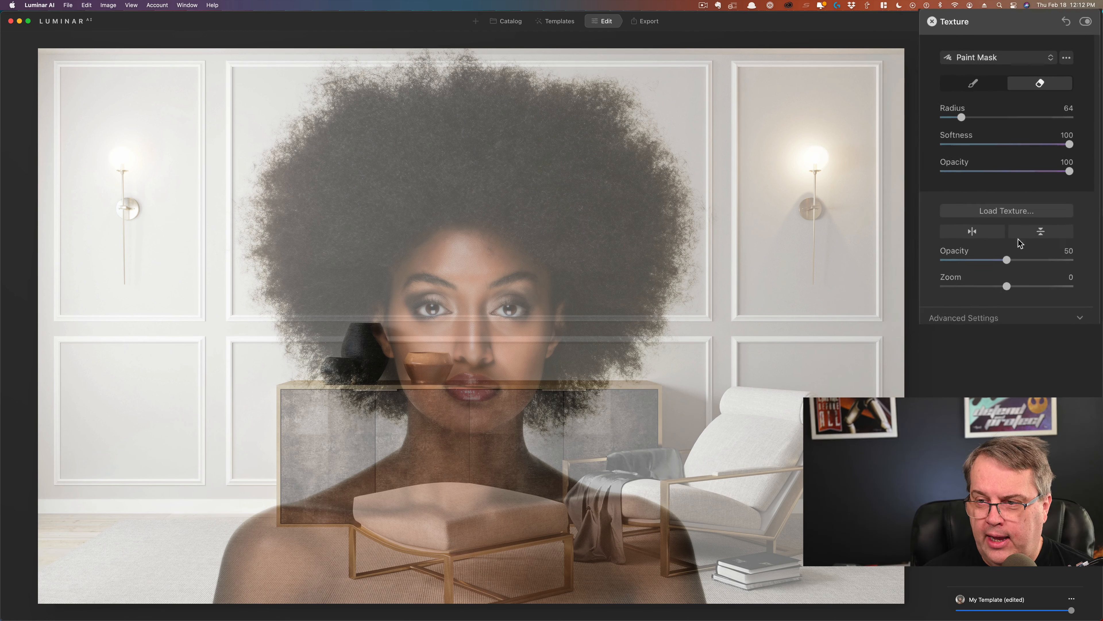
click(1001, 273)
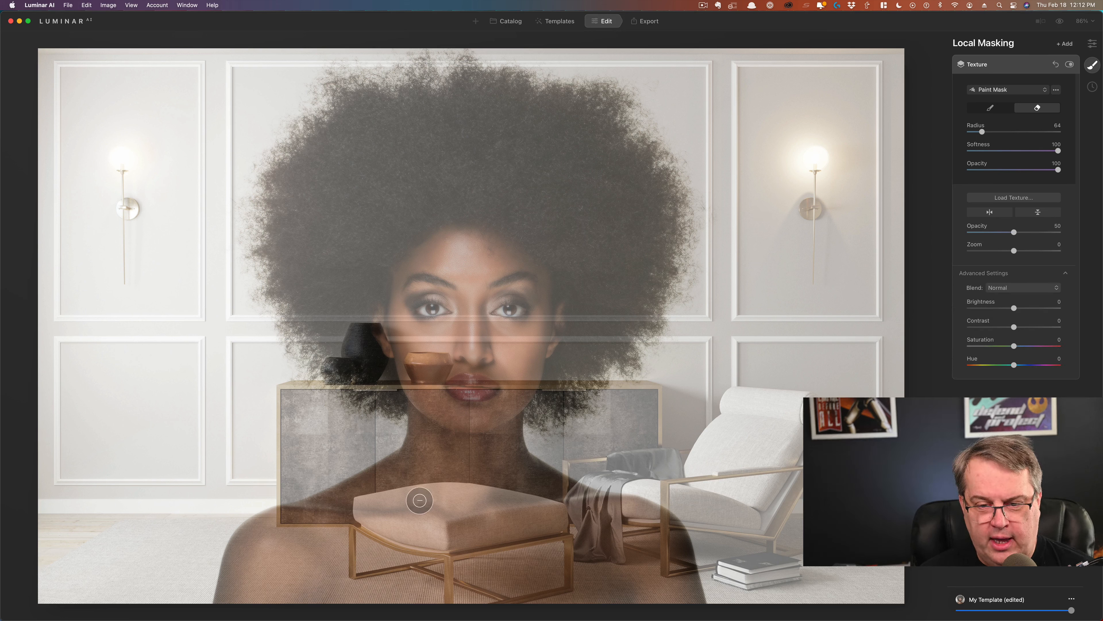
Enlarge the mask eraser to radius 208 and erase the room texture over the woman's hair, face, neck and shoulders.
key(bracketright)
key(bracketright)
key(bracketright)
key(bracketright)
key(bracketright)
key(bracketright)
key(bracketright)
key(bracketright)
key(bracketright)
key(bracketright)
key(bracketright)
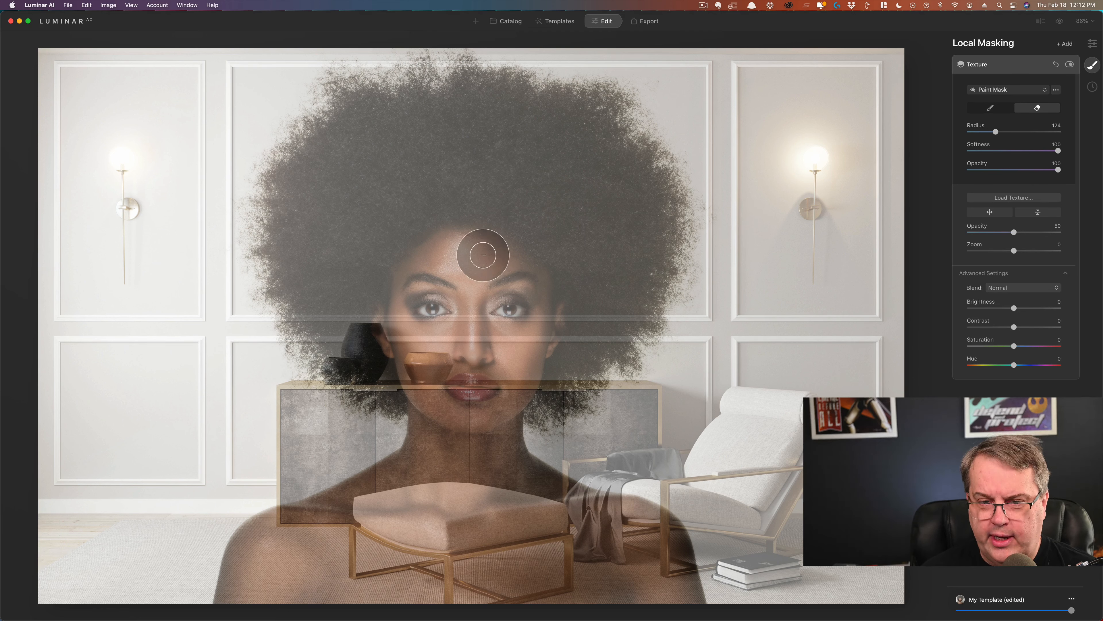
key(bracketright)
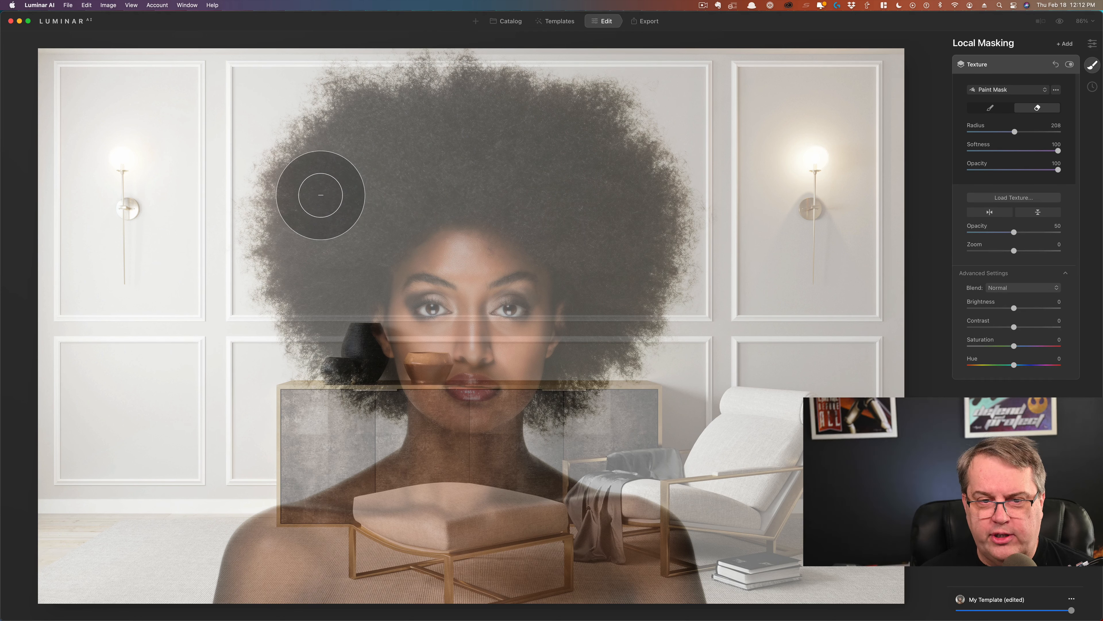
drag(314, 200, 352, 160)
mouse_move(362, 158)
mouse_down()
mouse_move(375, 131)
mouse_move(412, 122)
mouse_move(525, 122)
mouse_move(586, 152)
mouse_move(635, 218)
mouse_move(598, 311)
mouse_move(523, 365)
mouse_move(542, 290)
mouse_move(522, 179)
mouse_move(529, 250)
mouse_move(484, 201)
mouse_move(408, 233)
mouse_move(408, 264)
mouse_move(371, 221)
mouse_move(375, 292)
mouse_move(312, 245)
mouse_move(360, 322)
mouse_move(420, 373)
mouse_move(429, 294)
mouse_move(490, 341)
mouse_move(488, 401)
mouse_move(480, 280)
mouse_move(504, 299)
mouse_move(461, 502)
mouse_move(459, 451)
mouse_move(472, 508)
mouse_move(510, 499)
mouse_move(501, 491)
mouse_move(646, 541)
mouse_move(674, 599)
mouse_move(626, 524)
mouse_move(542, 490)
mouse_move(508, 444)
mouse_move(444, 448)
mouse_move(436, 413)
mouse_move(418, 465)
mouse_move(257, 565)
mouse_move(266, 539)
mouse_move(445, 500)
mouse_up()
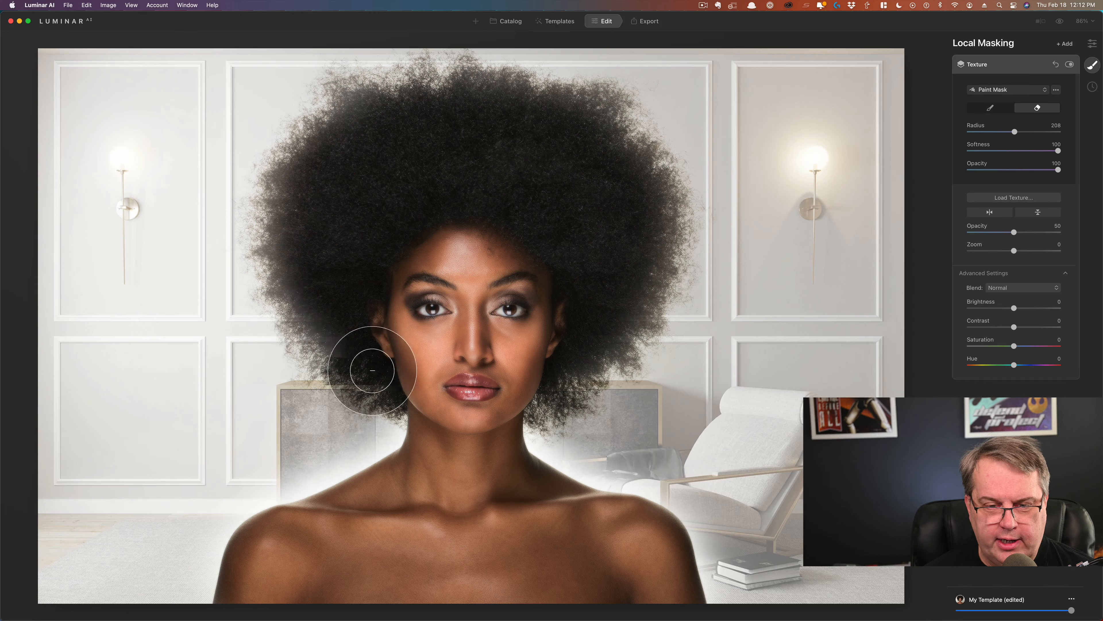
Set the room texture's opacity to 100 and erase its remaining traces from the hair and both shoulders.
mouse_move(330, 213)
mouse_down()
mouse_move(364, 123)
mouse_move(483, 130)
mouse_move(595, 113)
mouse_move(634, 231)
mouse_move(569, 320)
mouse_move(537, 328)
mouse_move(509, 304)
mouse_up()
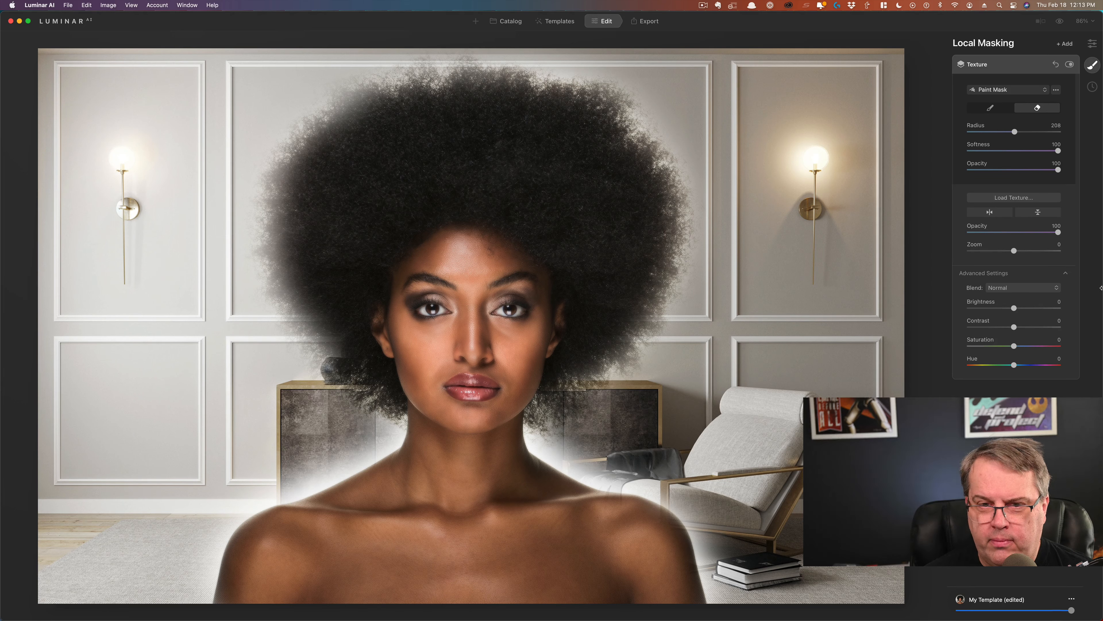
mouse_move(356, 125)
mouse_down()
mouse_move(301, 216)
mouse_move(316, 290)
mouse_move(361, 354)
mouse_up()
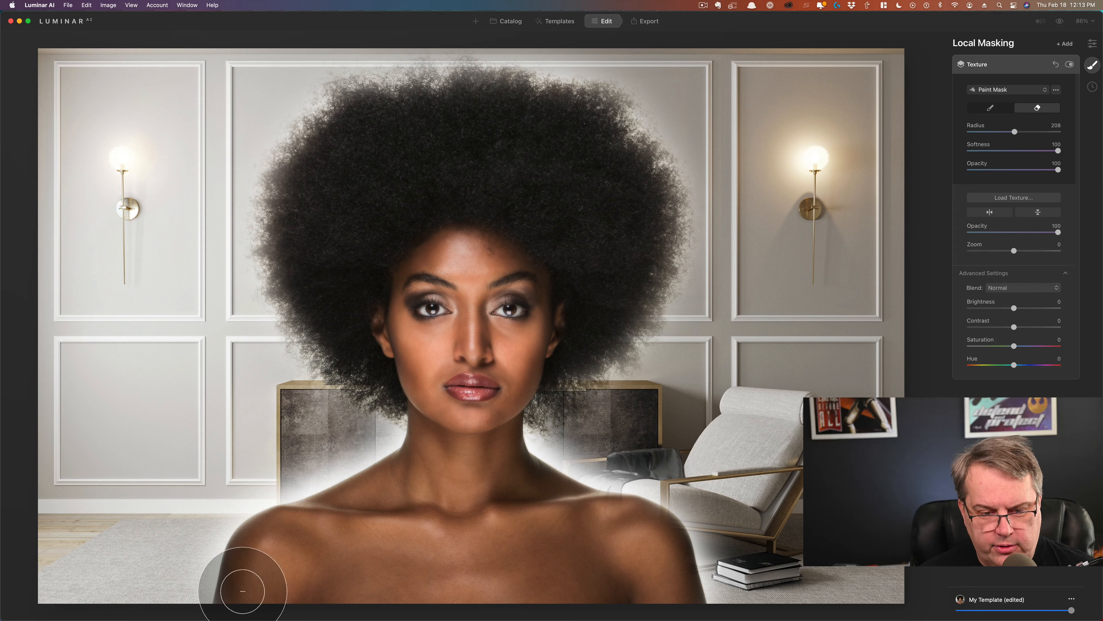
mouse_move(247, 586)
mouse_down()
mouse_move(234, 593)
mouse_move(245, 548)
mouse_move(239, 578)
mouse_move(246, 560)
mouse_move(314, 536)
mouse_move(413, 456)
mouse_up()
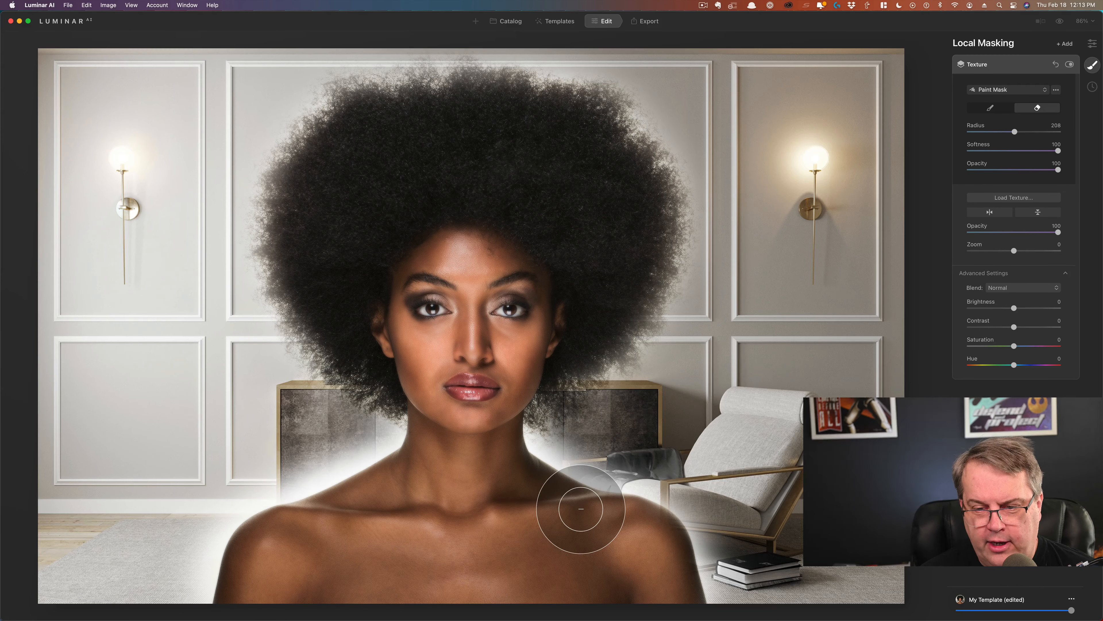
mouse_move(580, 509)
mouse_down()
mouse_move(648, 548)
mouse_move(677, 598)
mouse_up()
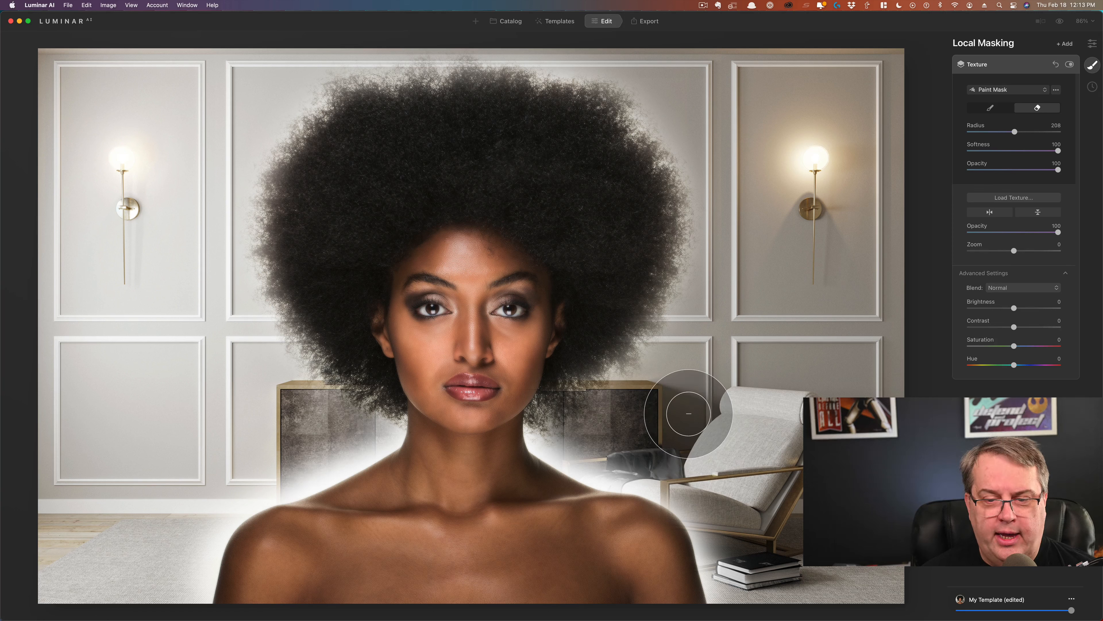
Switch the mask to painting with radius 76 and restore the room texture beside the neck and the shoulder nearest the armchair.
key(bracketleft)
key(bracketleft)
key(bracketleft)
key(bracketleft)
key(bracketleft)
key(bracketleft)
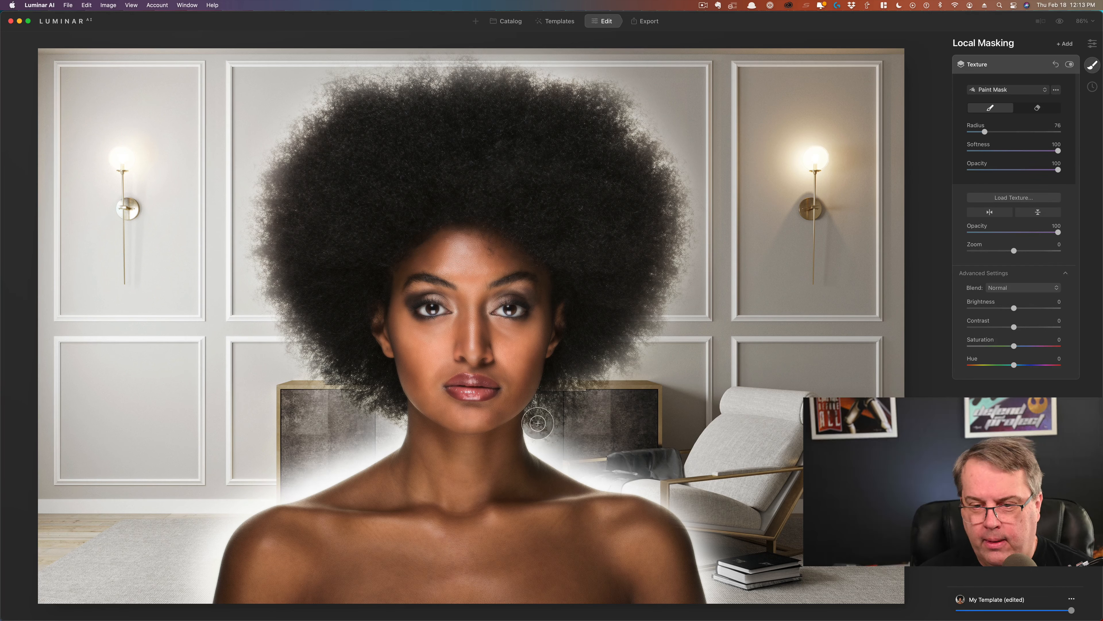
drag(535, 428, 534, 429)
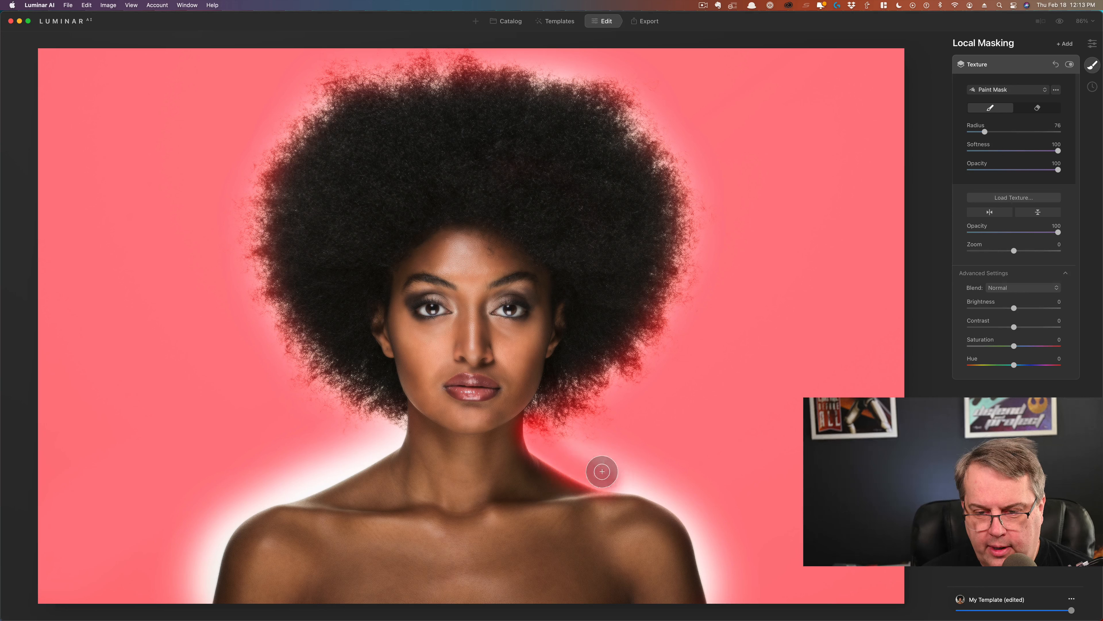
mouse_move(602, 471)
mouse_down()
mouse_move(586, 447)
mouse_move(650, 484)
mouse_up()
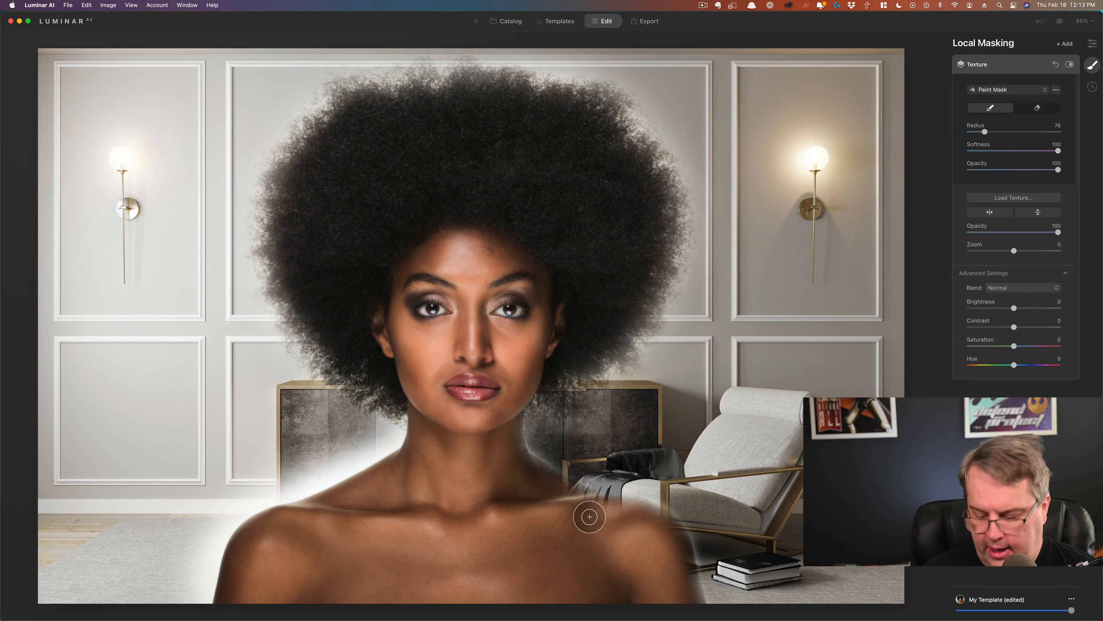
Erase the texture spill from the shoulder nearest the armchair and return the mask brush to painting.
key(alt)
mouse_move(556, 493)
mouse_down()
mouse_move(657, 522)
mouse_move(686, 586)
mouse_up()
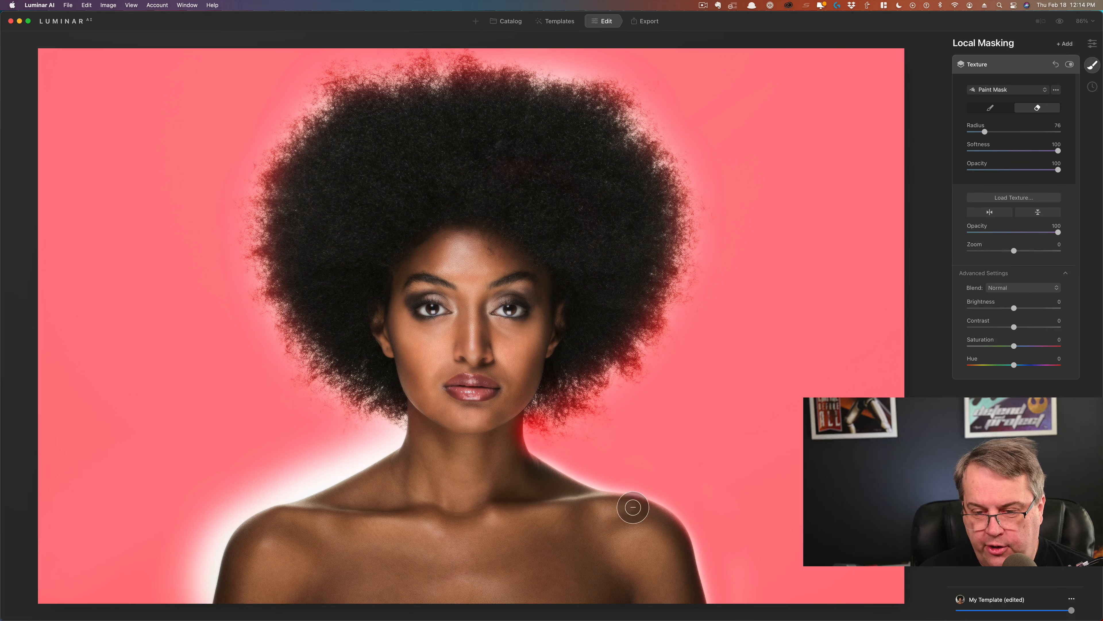
key(x)
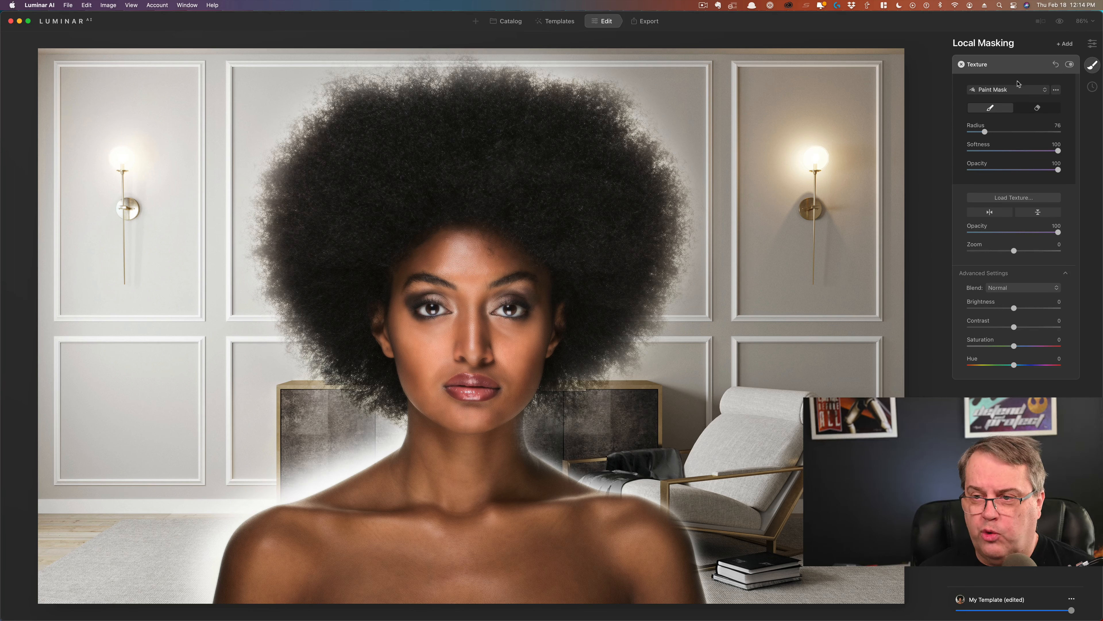
Remove the room texture and load the BellevueAvenue texture JPG number 30 into a new Texture mask.
click(962, 65)
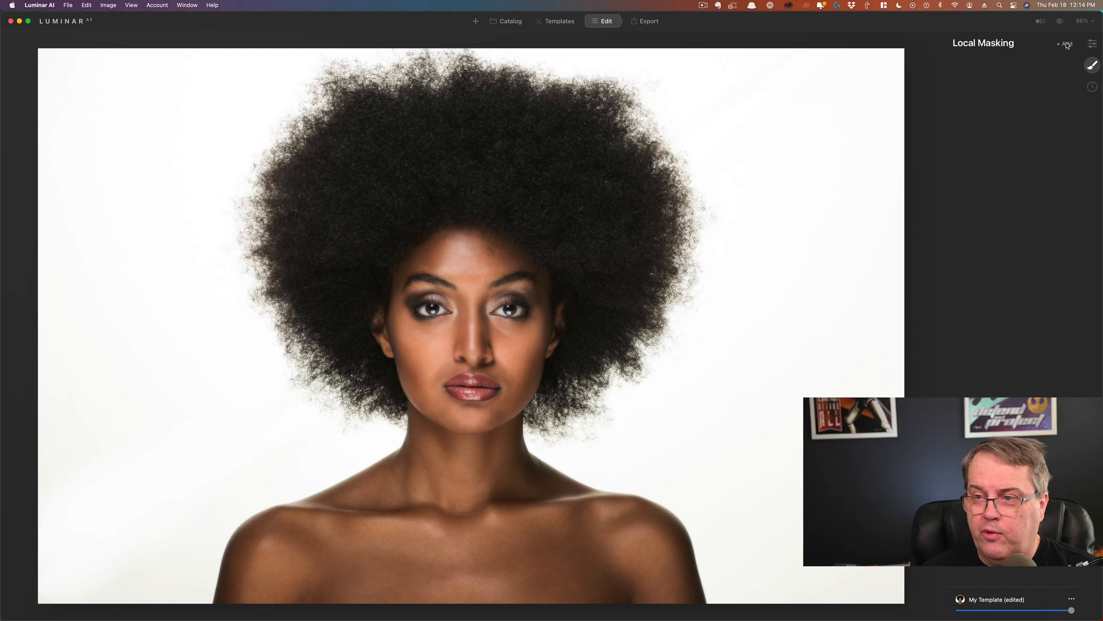
click(1062, 65)
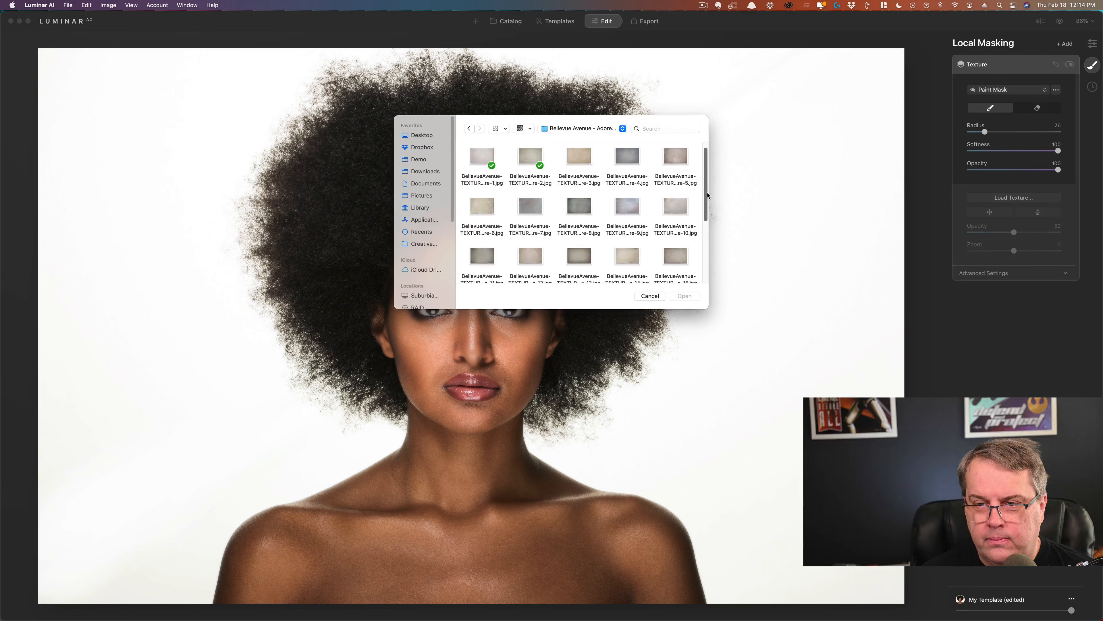
scroll(707, 228, down, 2)
drag(708, 229, 706, 263)
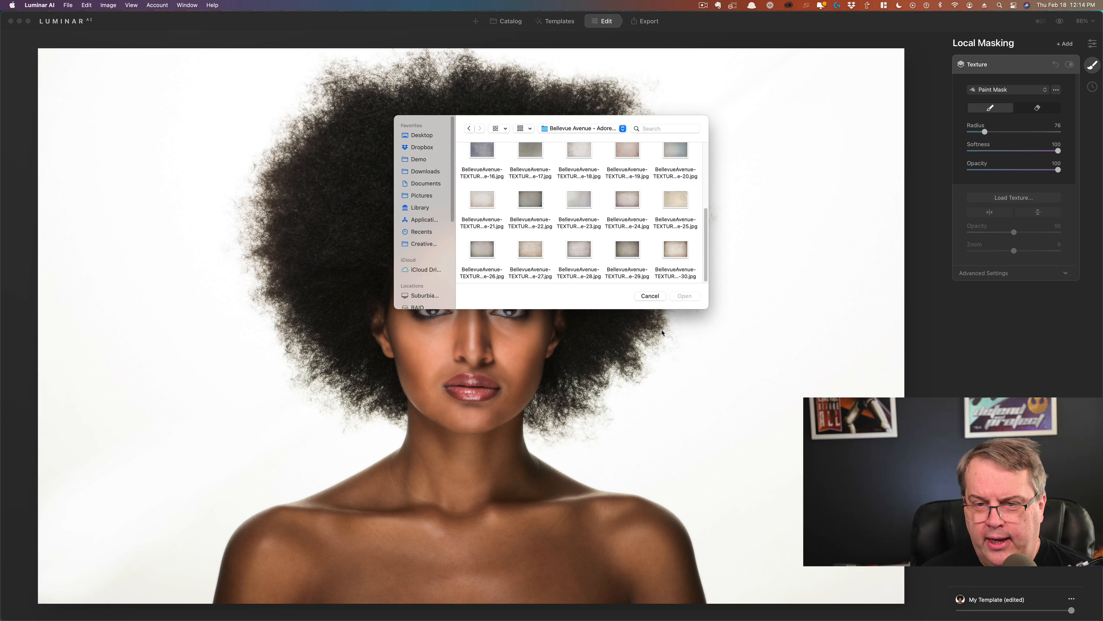
click(675, 252)
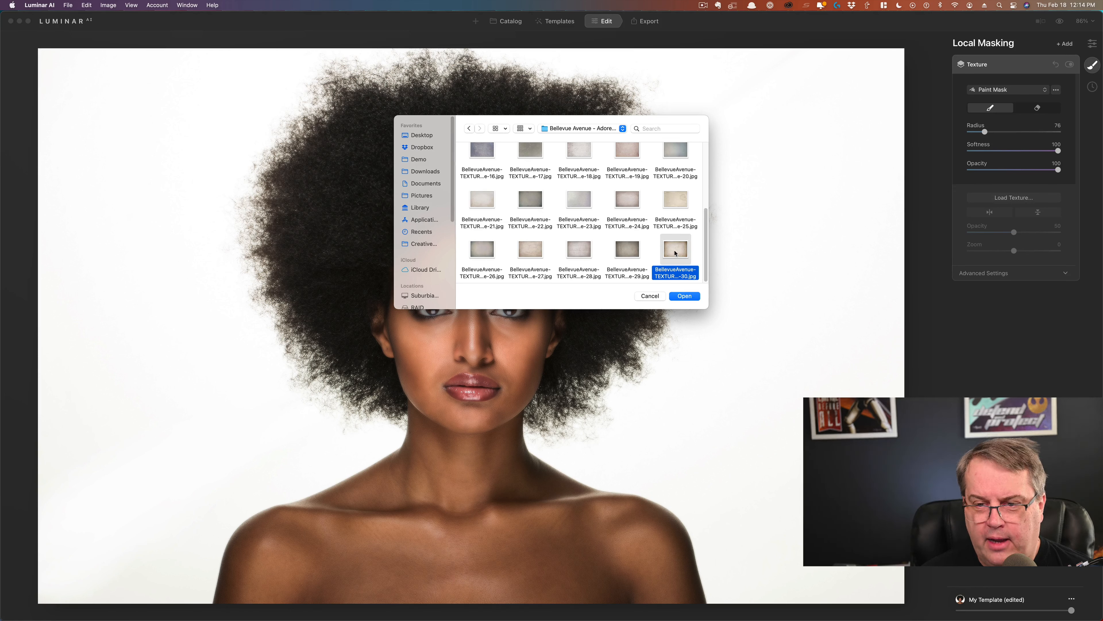
click(684, 296)
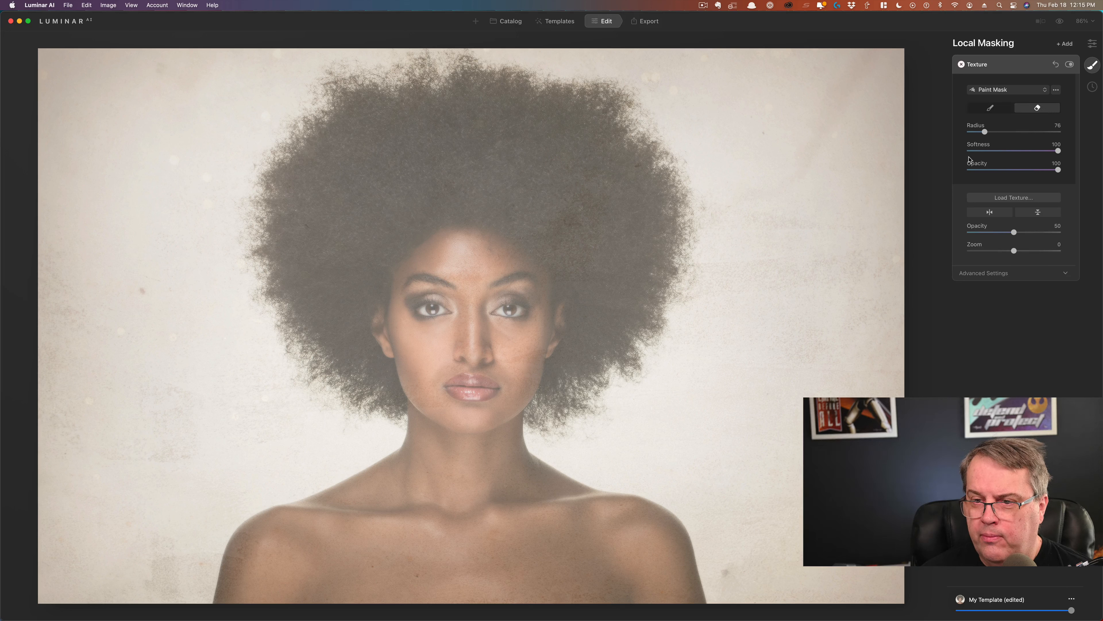
Enlarge the mask eraser to radius 196 and erase the new texture over the woman's hair and face.
key(bracketright)
key(bracketright)
key(bracketright)
key(bracketright)
key(bracketright)
key(bracketright)
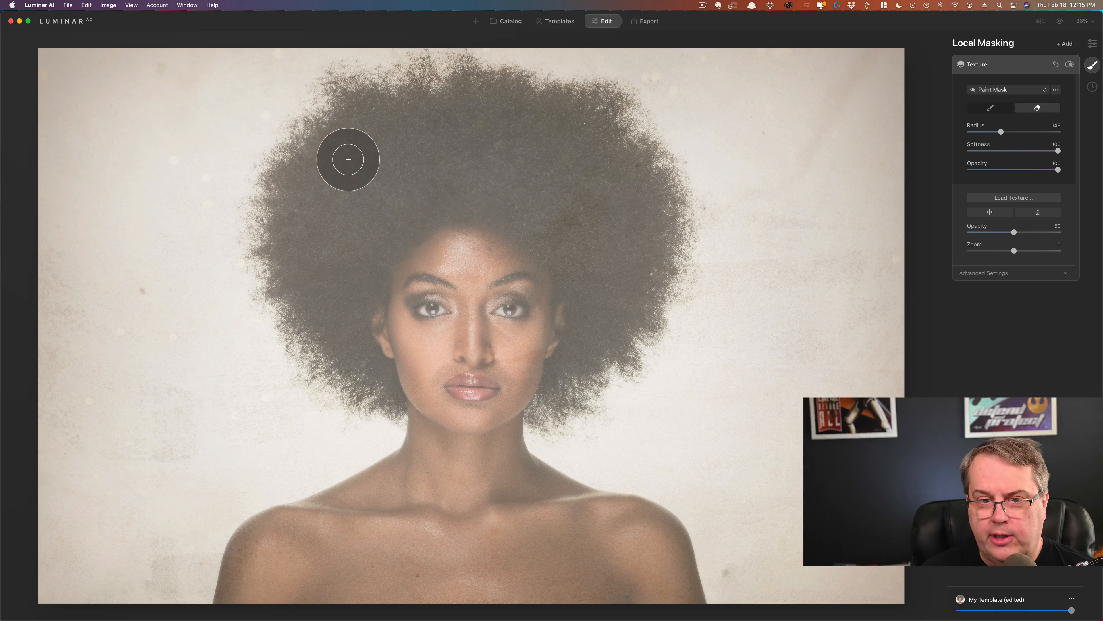
mouse_move(320, 197)
mouse_down()
mouse_move(376, 134)
mouse_move(357, 136)
mouse_move(468, 104)
mouse_move(509, 107)
mouse_move(602, 151)
mouse_move(644, 217)
mouse_move(608, 313)
mouse_move(503, 399)
mouse_move(562, 260)
mouse_move(555, 199)
mouse_move(523, 178)
mouse_move(604, 216)
mouse_move(543, 204)
mouse_move(450, 148)
mouse_move(489, 191)
mouse_move(520, 313)
mouse_move(415, 176)
mouse_move(365, 212)
mouse_move(364, 244)
mouse_move(314, 232)
mouse_move(302, 200)
mouse_move(327, 300)
mouse_move(385, 371)
mouse_move(415, 308)
mouse_move(435, 307)
mouse_move(457, 264)
mouse_move(501, 339)
mouse_move(499, 381)
mouse_move(478, 408)
mouse_move(432, 365)
mouse_move(416, 374)
mouse_move(364, 362)
mouse_up()
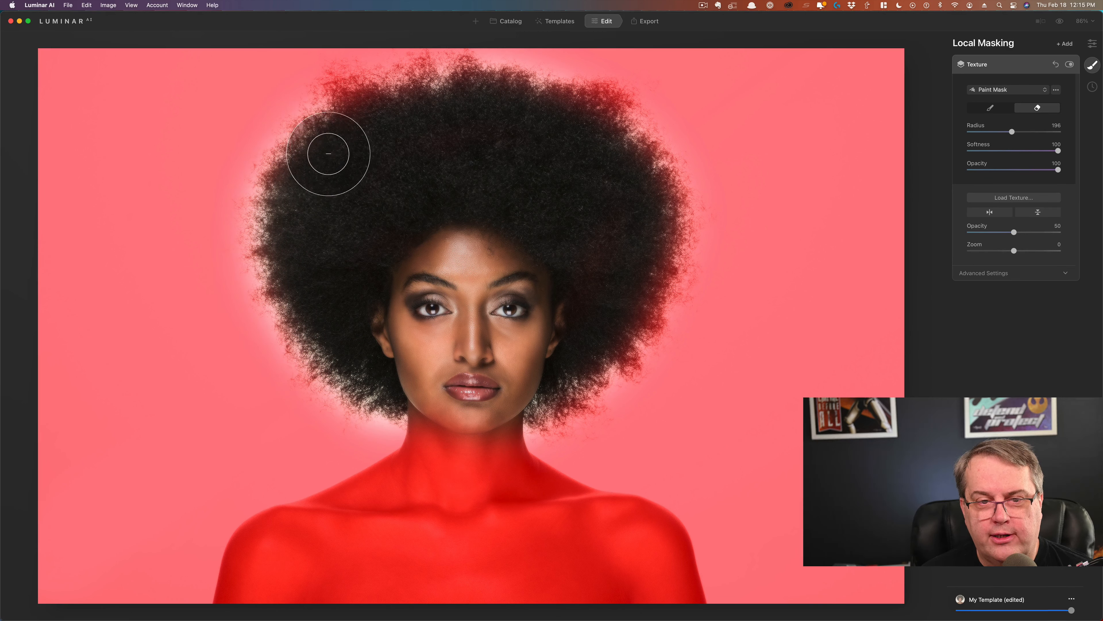
mouse_move(468, 101)
mouse_down()
mouse_move(602, 122)
mouse_move(651, 217)
mouse_move(634, 273)
mouse_up()
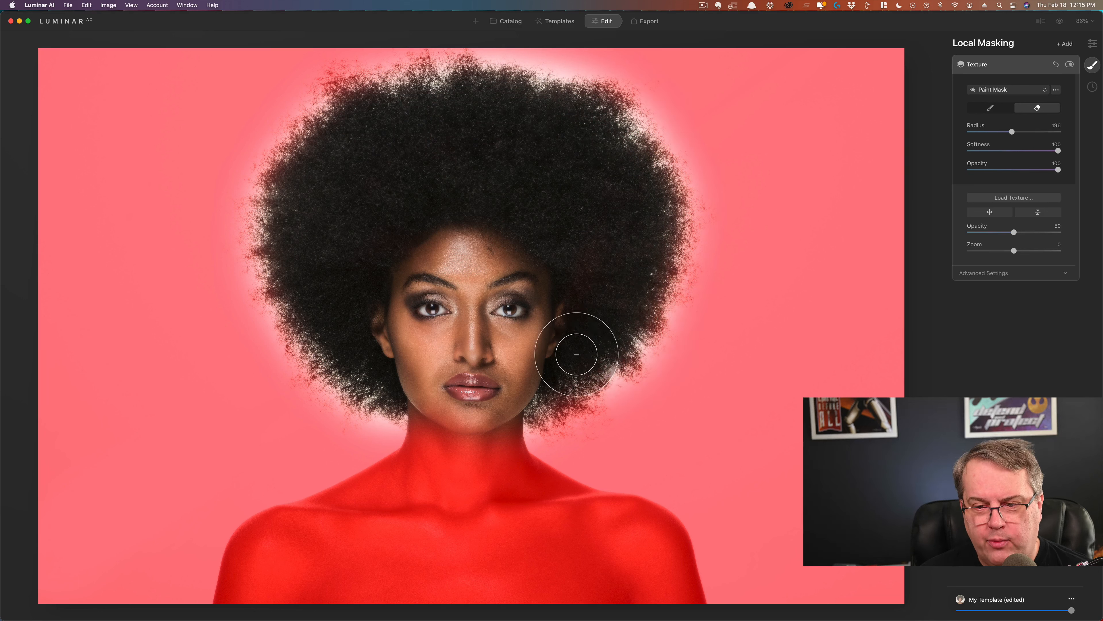
Erase the texture over the woman's neck, chest and both shoulders.
mouse_move(477, 499)
mouse_down()
mouse_move(480, 475)
mouse_move(640, 582)
mouse_move(660, 587)
mouse_move(653, 553)
mouse_move(675, 583)
mouse_move(611, 520)
mouse_move(565, 508)
mouse_up()
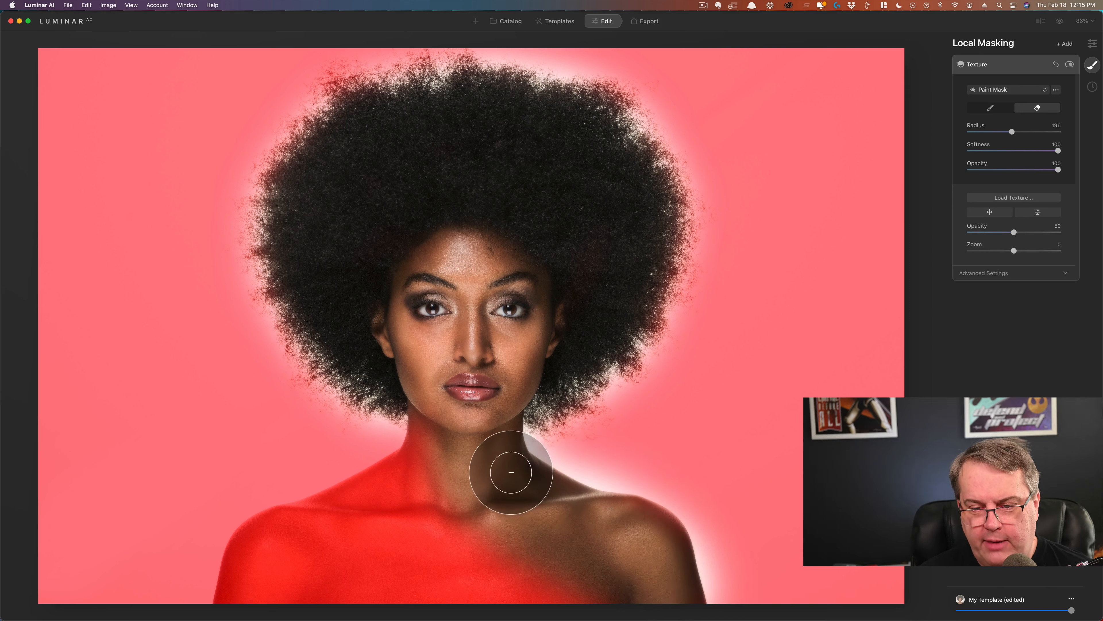
mouse_move(625, 578)
mouse_down()
mouse_move(652, 544)
mouse_move(647, 531)
mouse_up()
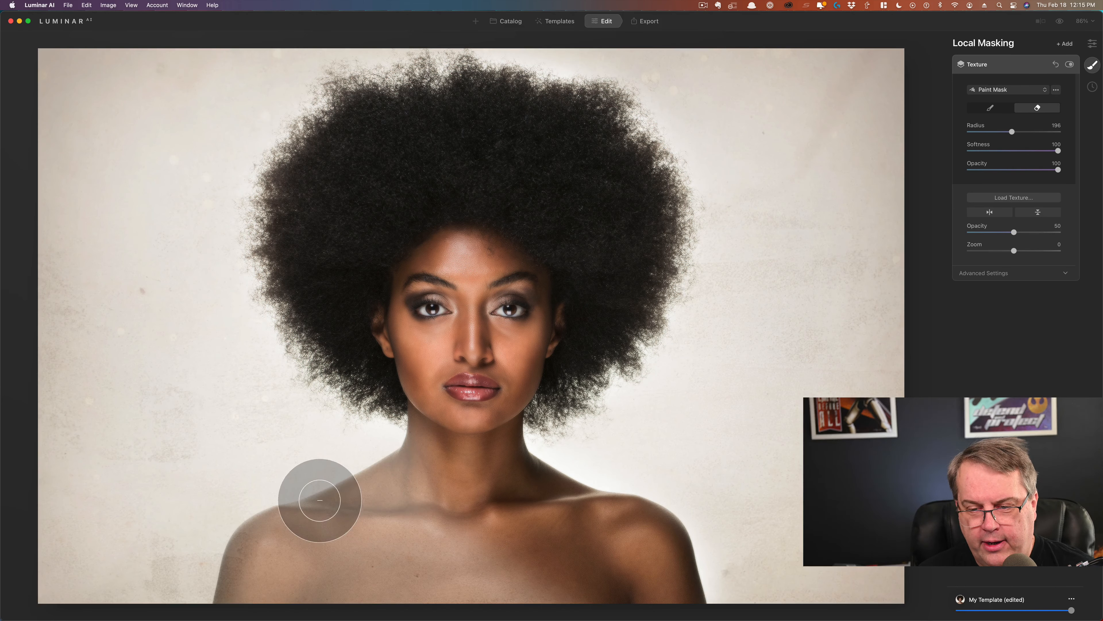
mouse_move(418, 475)
mouse_down()
mouse_move(261, 542)
mouse_move(239, 584)
mouse_move(246, 562)
mouse_move(264, 567)
mouse_move(237, 600)
mouse_move(281, 572)
mouse_move(489, 593)
mouse_move(422, 566)
mouse_move(438, 548)
mouse_move(465, 576)
mouse_move(492, 537)
mouse_up()
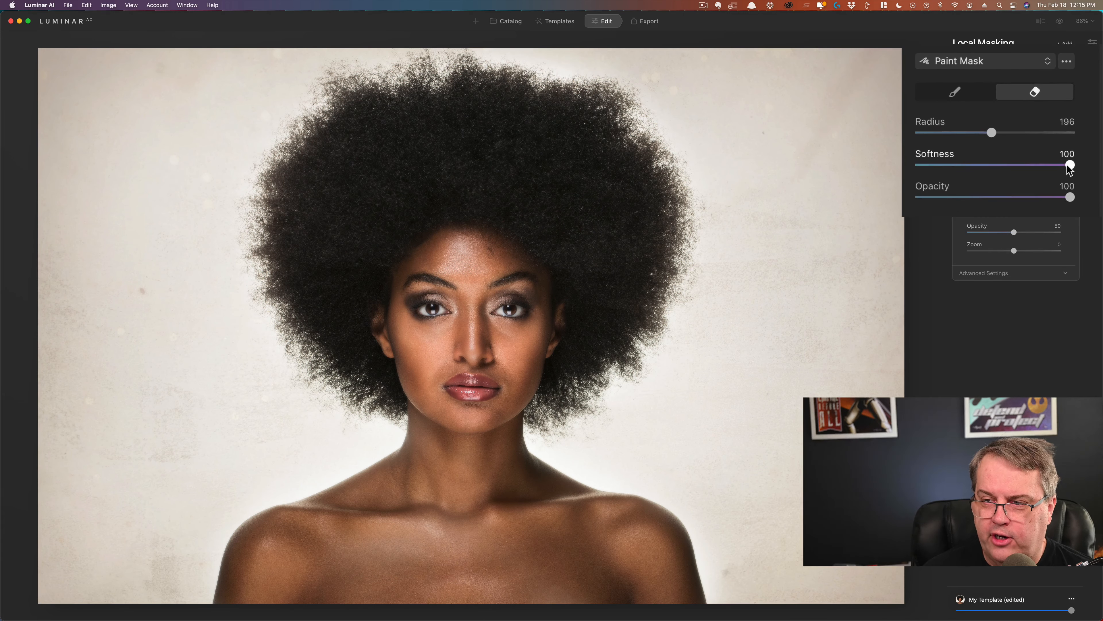
Set the eraser softness to 60 and clean the texture off the lower part of the right-hand shoulder.
mouse_move(1057, 151)
mouse_down()
mouse_move(978, 163)
mouse_move(1044, 163)
mouse_move(980, 163)
mouse_move(1021, 160)
mouse_move(1011, 164)
mouse_up()
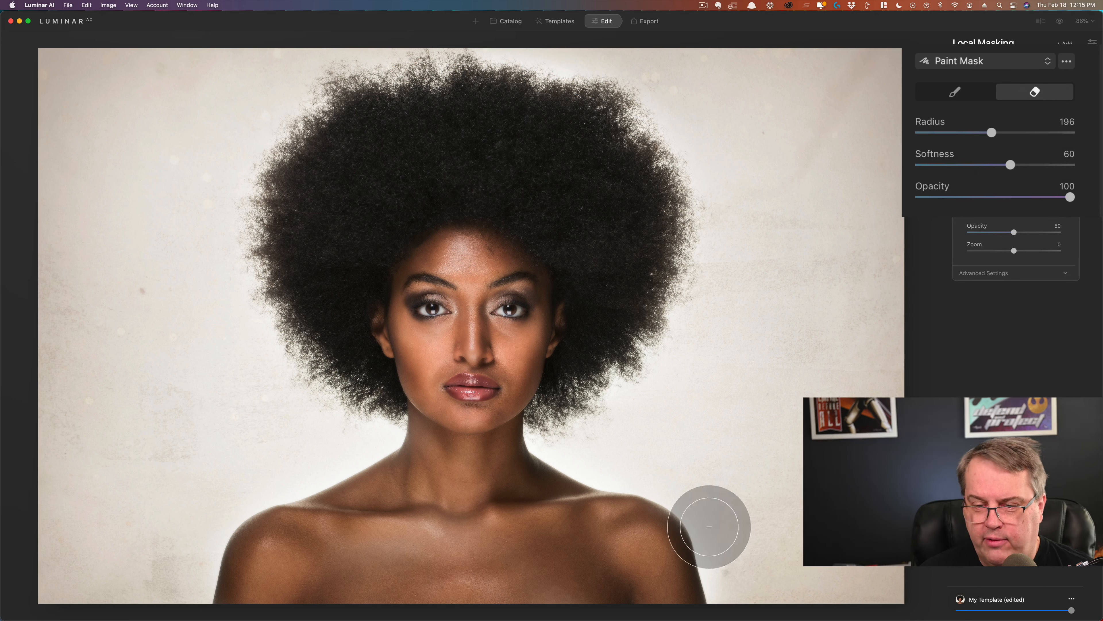
mouse_move(662, 580)
mouse_down()
mouse_move(635, 555)
mouse_move(608, 619)
mouse_move(495, 560)
mouse_move(523, 582)
mouse_move(596, 597)
mouse_move(445, 531)
mouse_move(436, 514)
mouse_move(390, 523)
mouse_move(417, 503)
mouse_move(441, 447)
mouse_move(438, 416)
mouse_move(447, 433)
mouse_move(385, 546)
mouse_move(257, 553)
mouse_move(237, 606)
mouse_move(249, 564)
mouse_move(398, 488)
mouse_move(453, 482)
mouse_move(647, 556)
mouse_move(651, 541)
mouse_move(634, 528)
mouse_move(652, 541)
mouse_move(665, 592)
mouse_up()
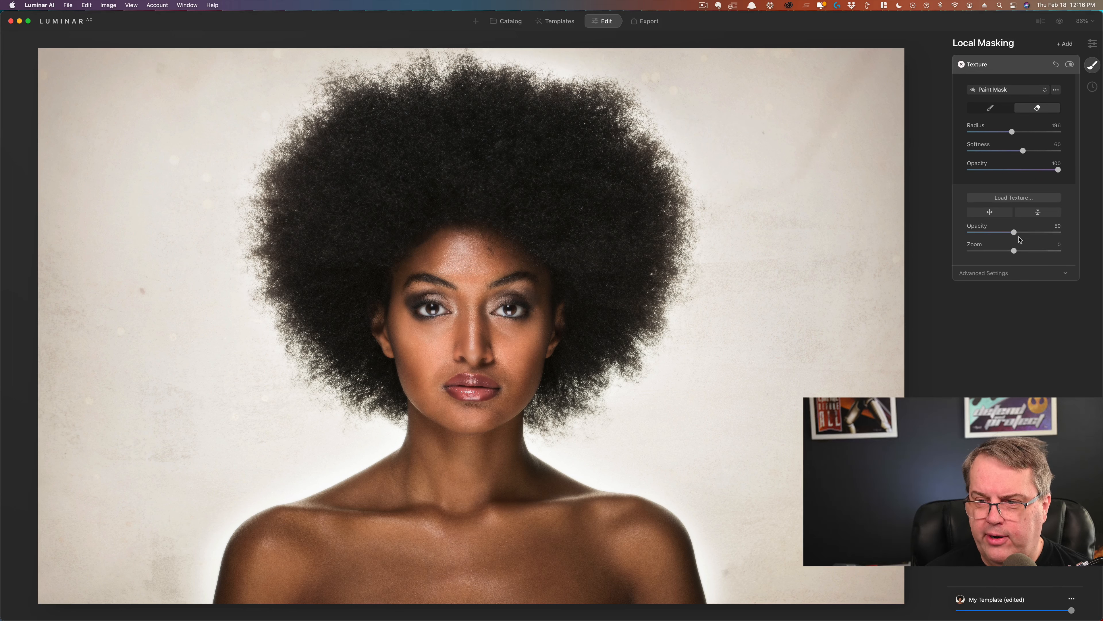
Set the texture's opacity to 100 and change its blend mode to Multiply.
drag(1015, 233, 1069, 239)
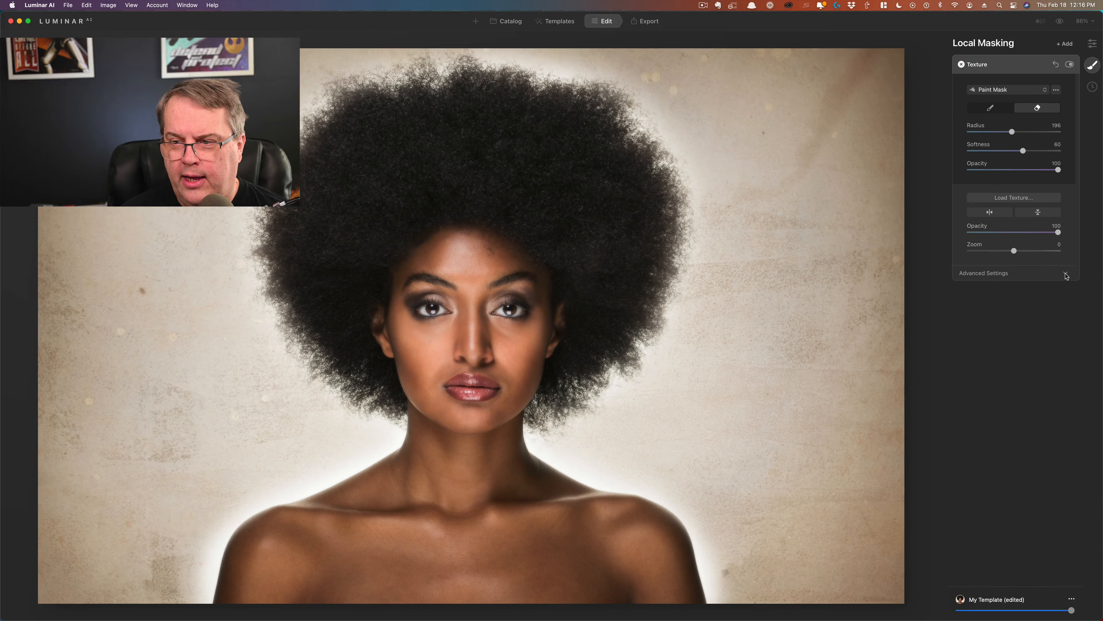
click(1067, 274)
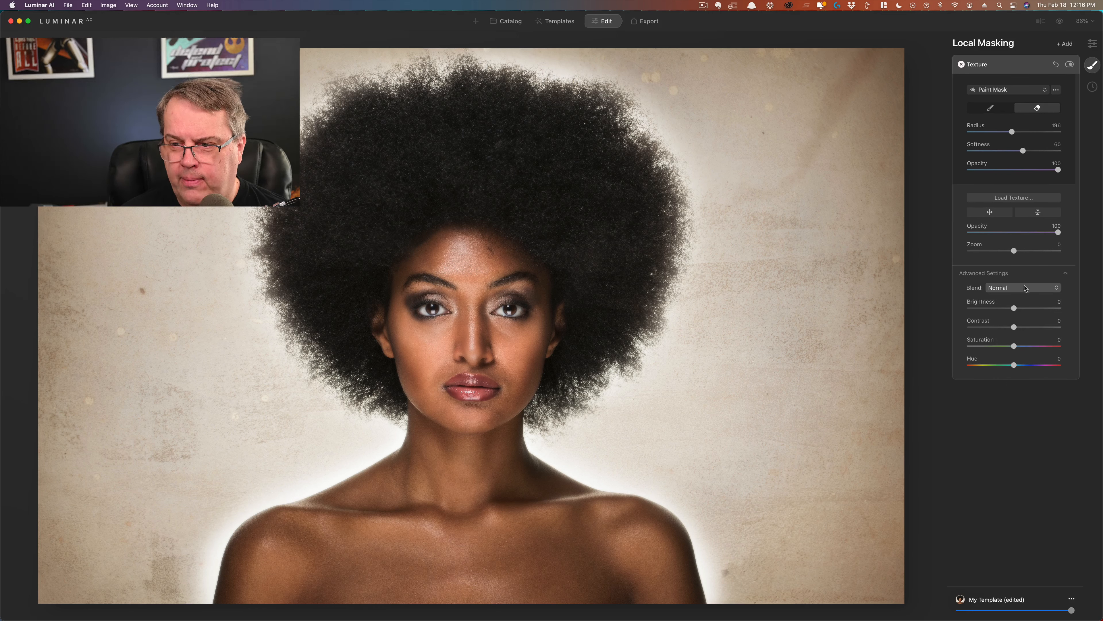
click(1026, 288)
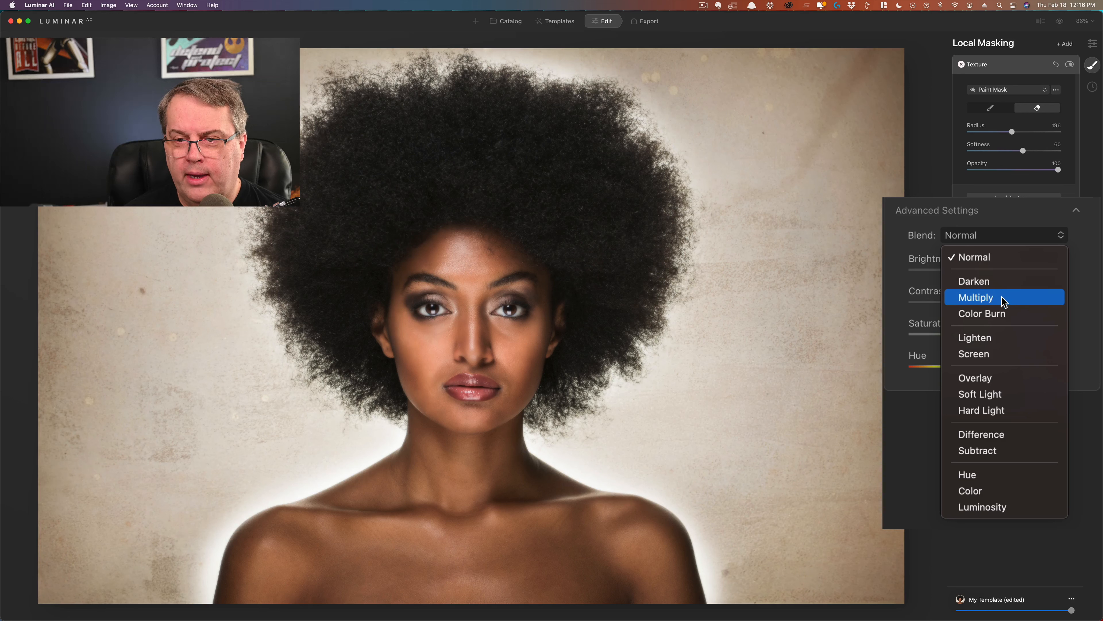
click(1004, 299)
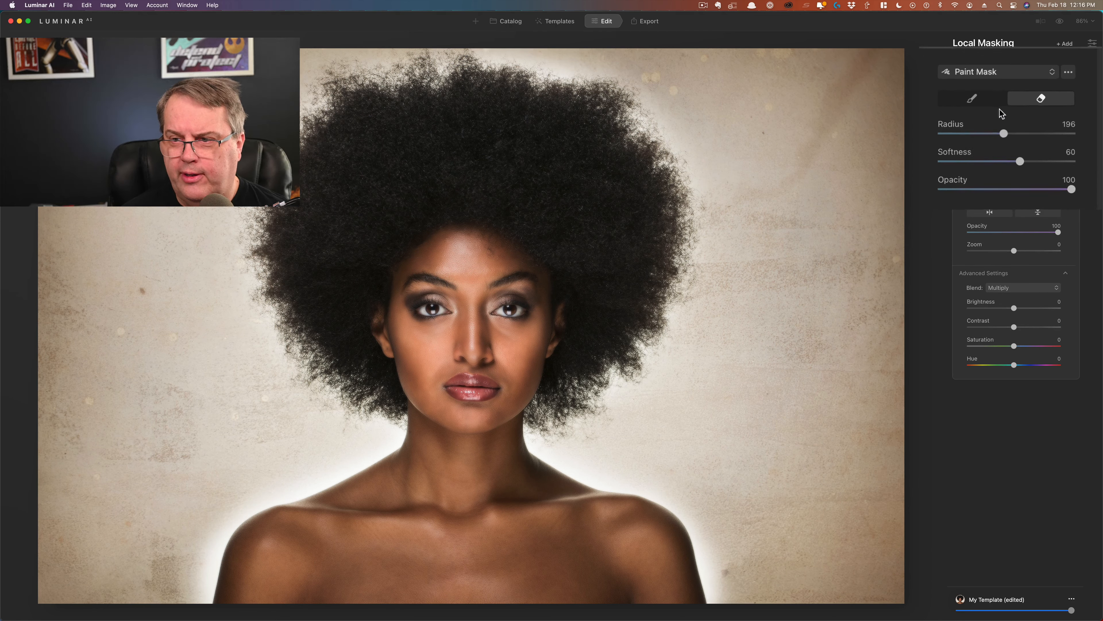
Paint the texture back along the outer edge of the left-hand shoulder with the mask brush at opacity 61.
click(954, 96)
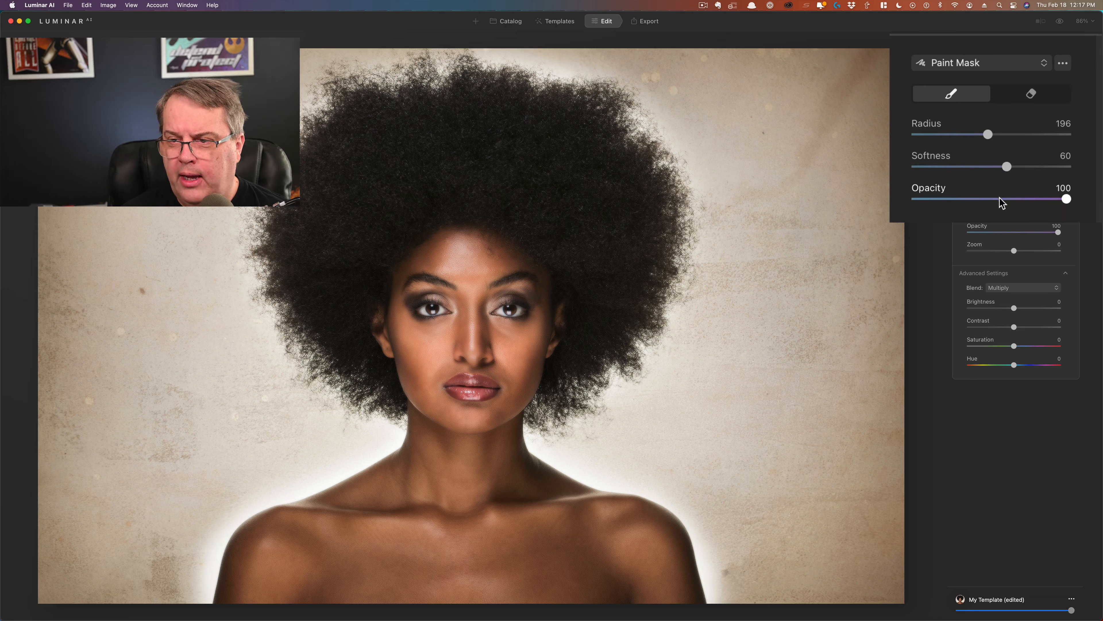
click(1008, 200)
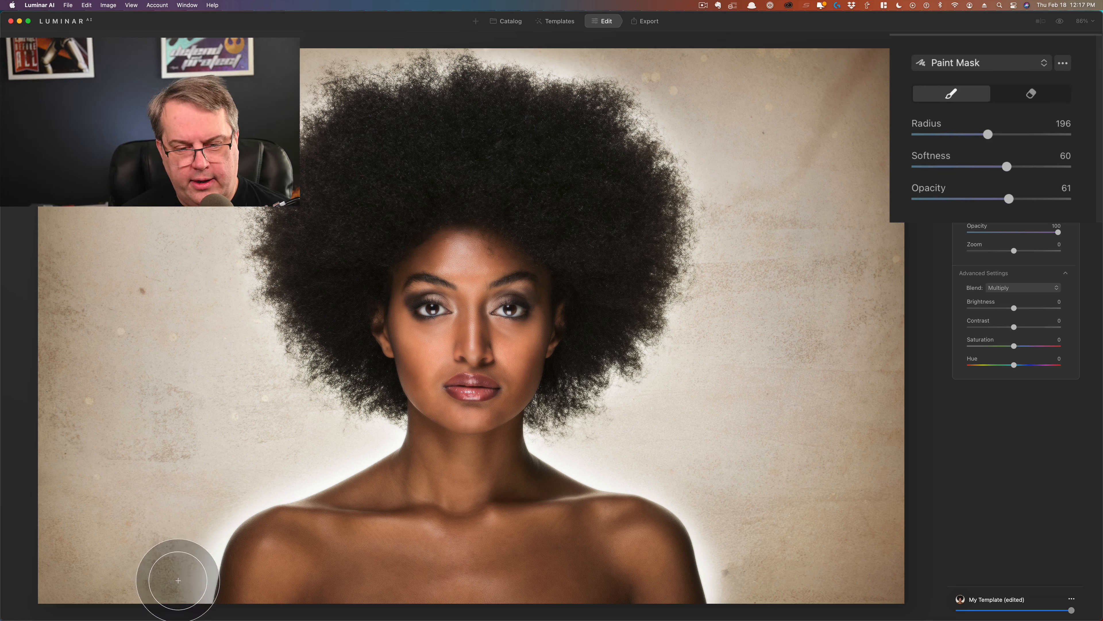
mouse_move(183, 584)
mouse_down()
mouse_move(201, 519)
mouse_move(222, 489)
mouse_move(230, 494)
mouse_up()
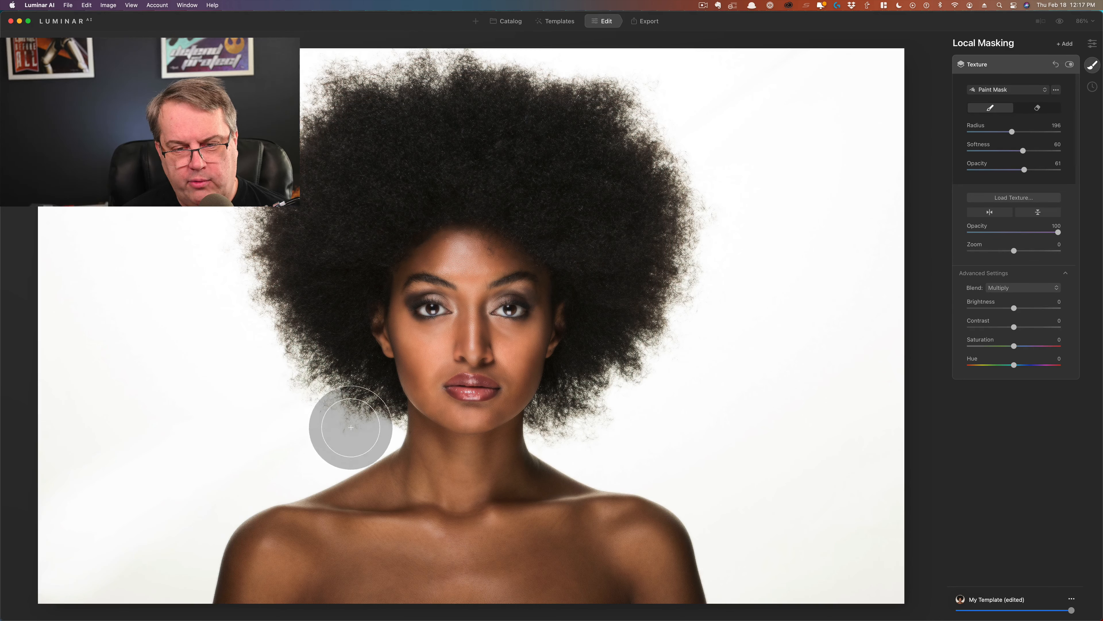
Reduce the mask brush radius to 112 and paint the texture back along the neck, both shoulders and the hair's outer edge.
key(bracketleft)
key(bracketleft)
key(bracketleft)
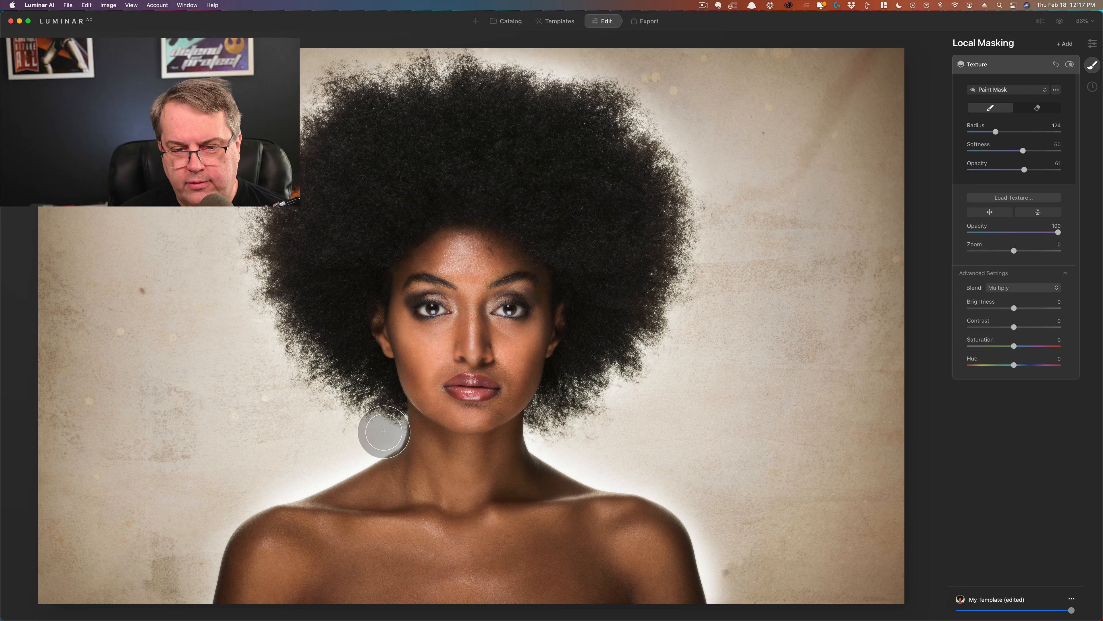
mouse_move(389, 432)
mouse_down()
mouse_move(281, 482)
mouse_move(217, 454)
mouse_up()
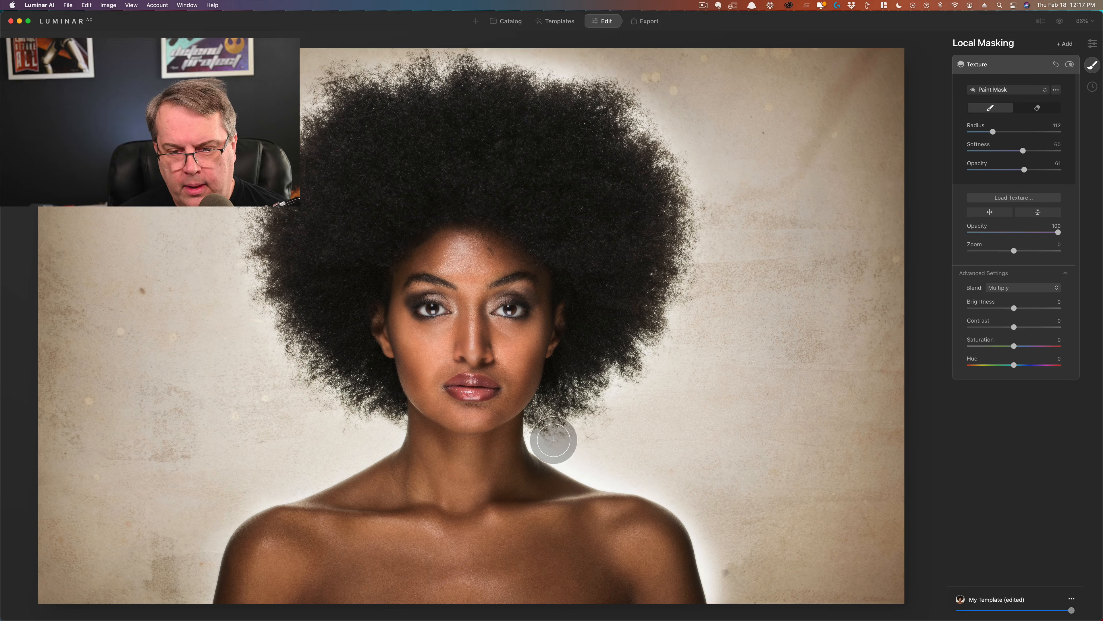
mouse_move(544, 424)
mouse_down()
mouse_move(591, 465)
mouse_move(681, 491)
mouse_move(708, 527)
mouse_move(745, 606)
mouse_up()
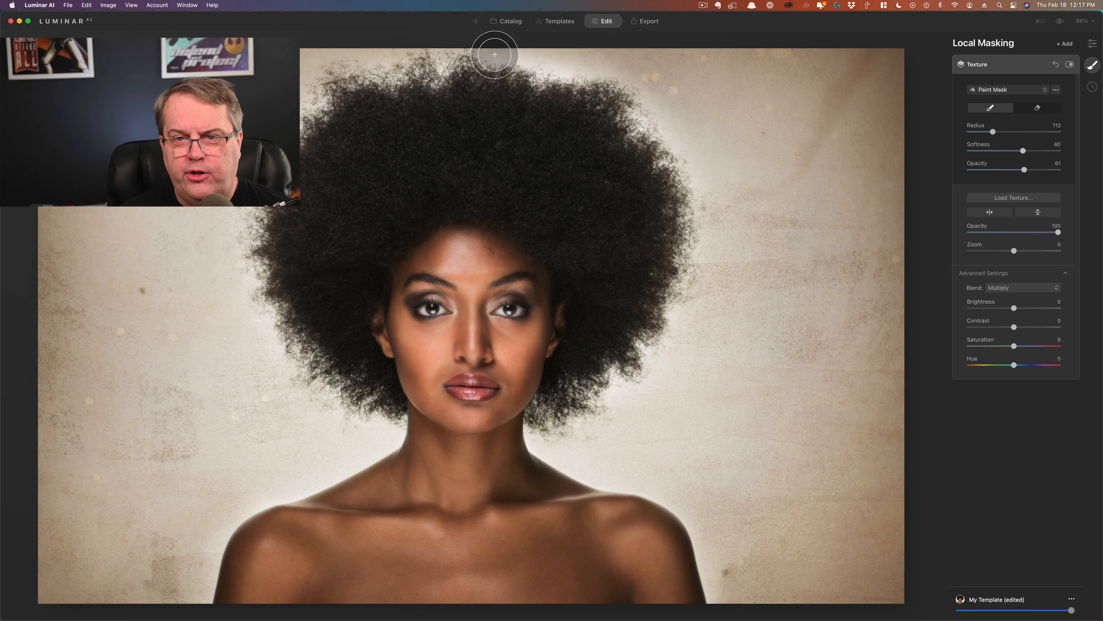
mouse_move(491, 55)
mouse_down()
mouse_move(574, 59)
mouse_move(653, 98)
mouse_move(439, 65)
mouse_up()
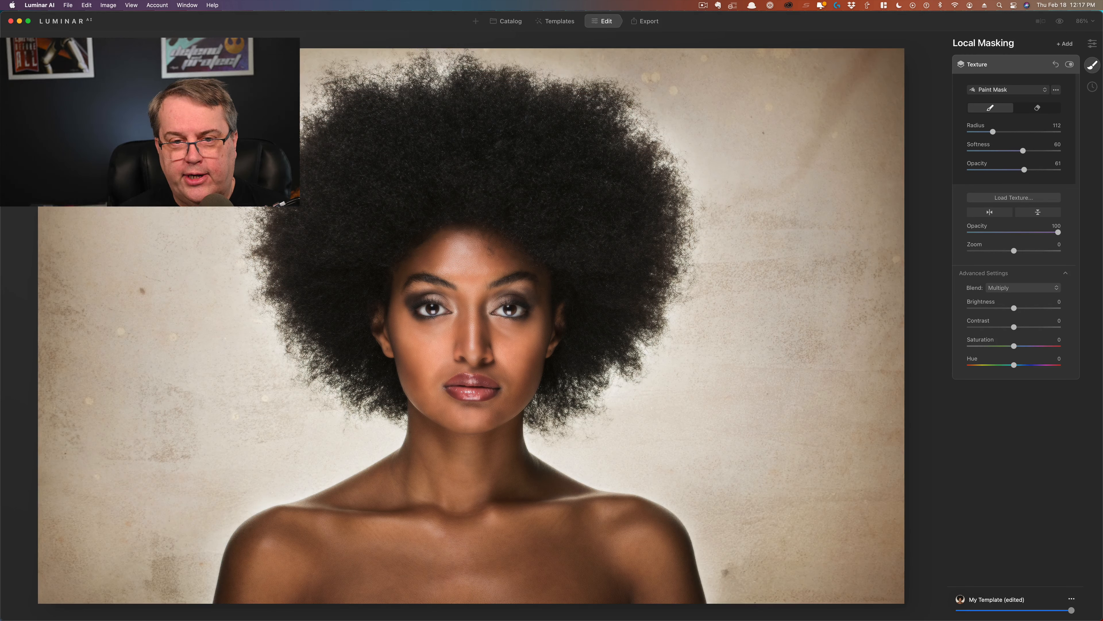
mouse_move(287, 109)
mouse_down()
mouse_move(273, 148)
mouse_move(215, 221)
mouse_move(225, 207)
mouse_up()
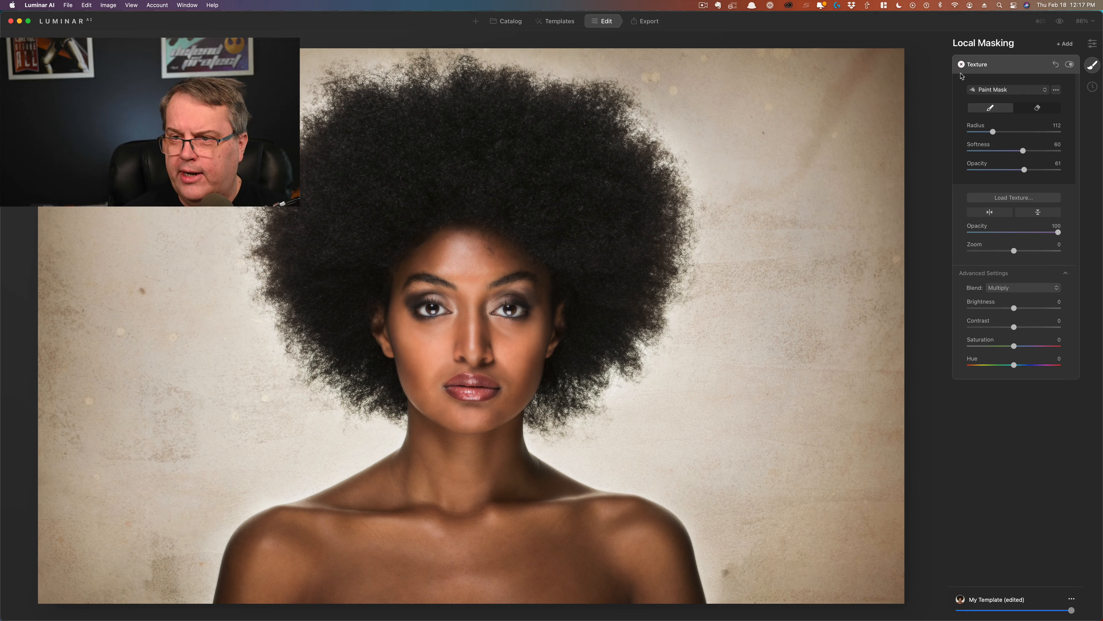
Add a second Texture adjustment in Local Masking and load Bellevue Avenue texture number 8 into it.
click(984, 65)
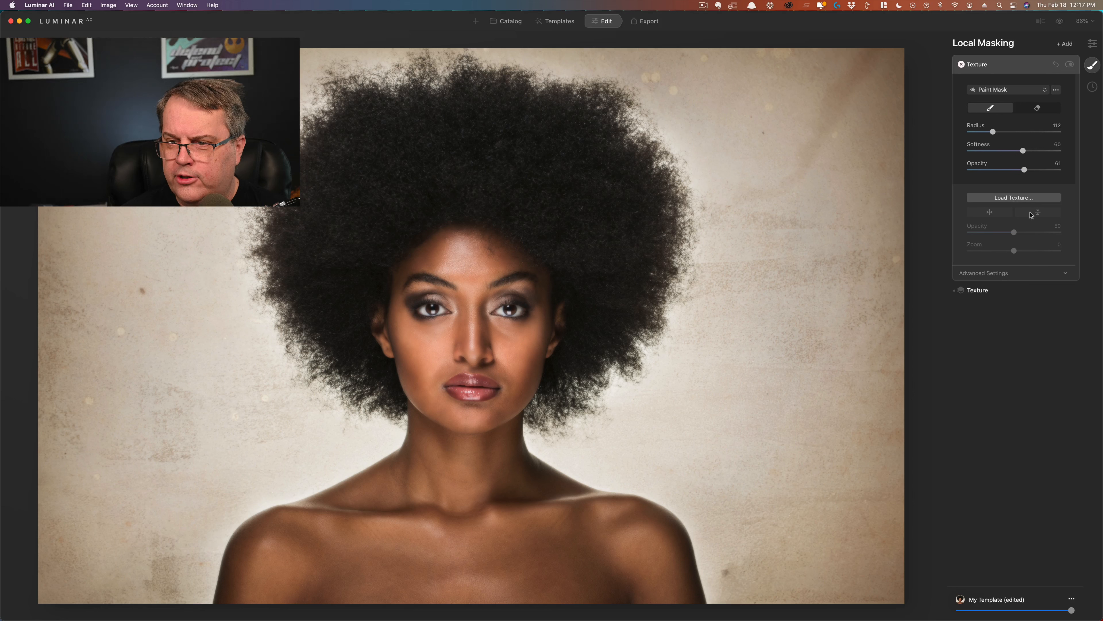
click(1029, 198)
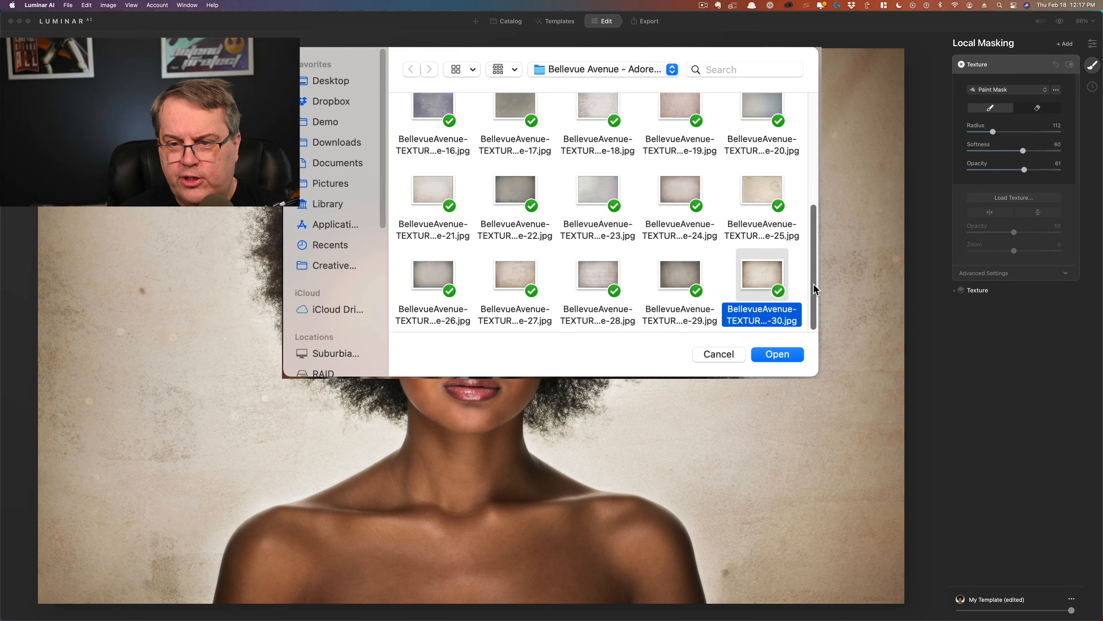
drag(813, 284, 810, 169)
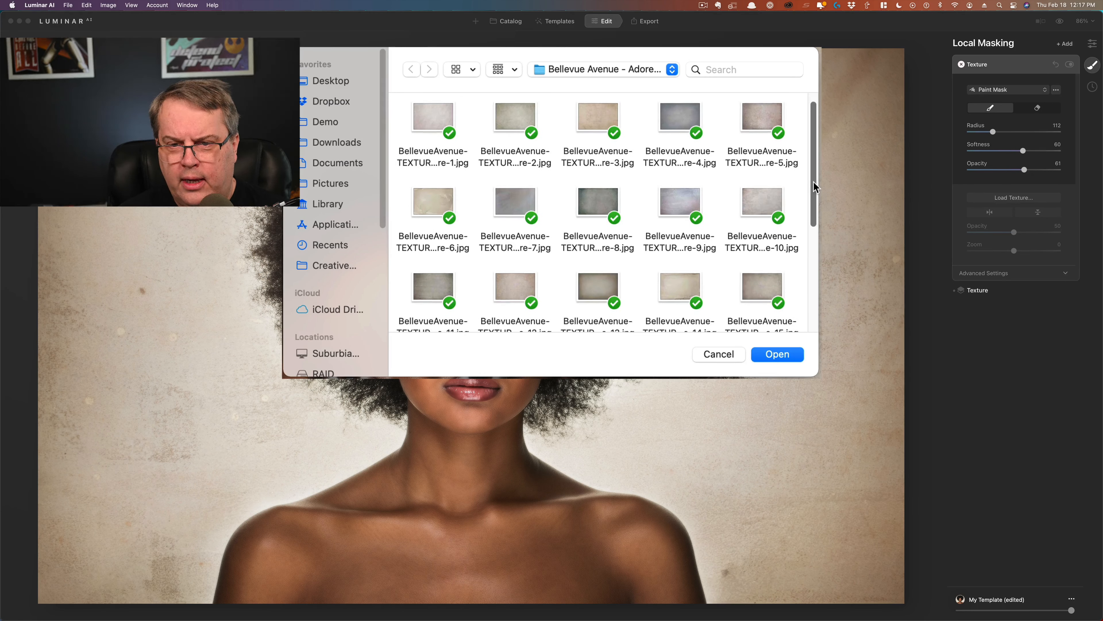
scroll(814, 182, down, 1)
click(594, 185)
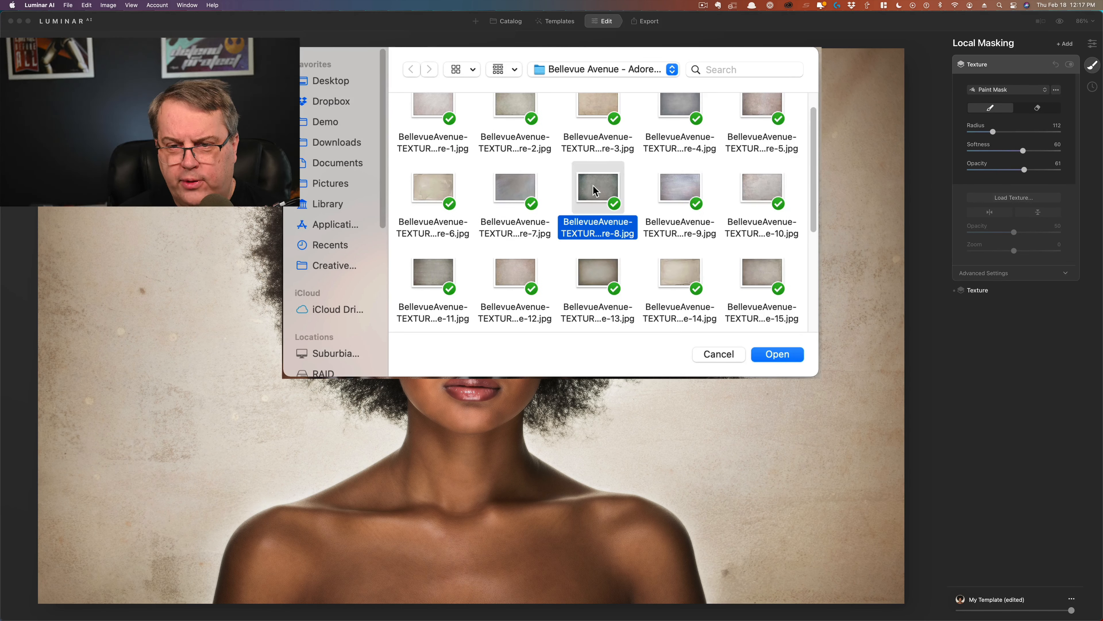
click(777, 356)
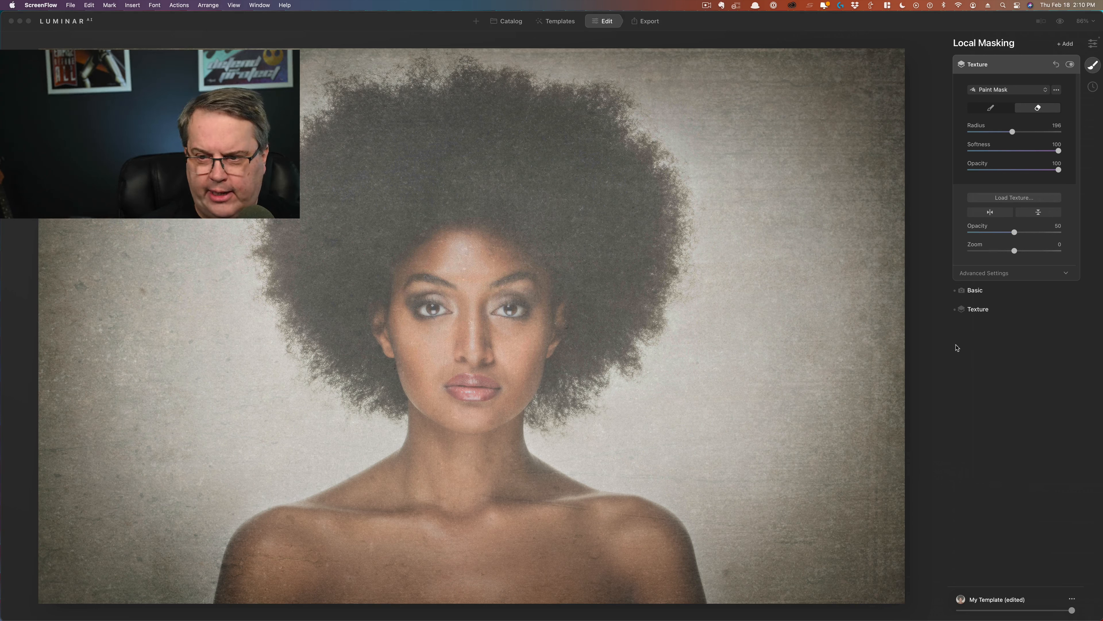
Copy the paint mask from the first texture adjustment.
click(987, 311)
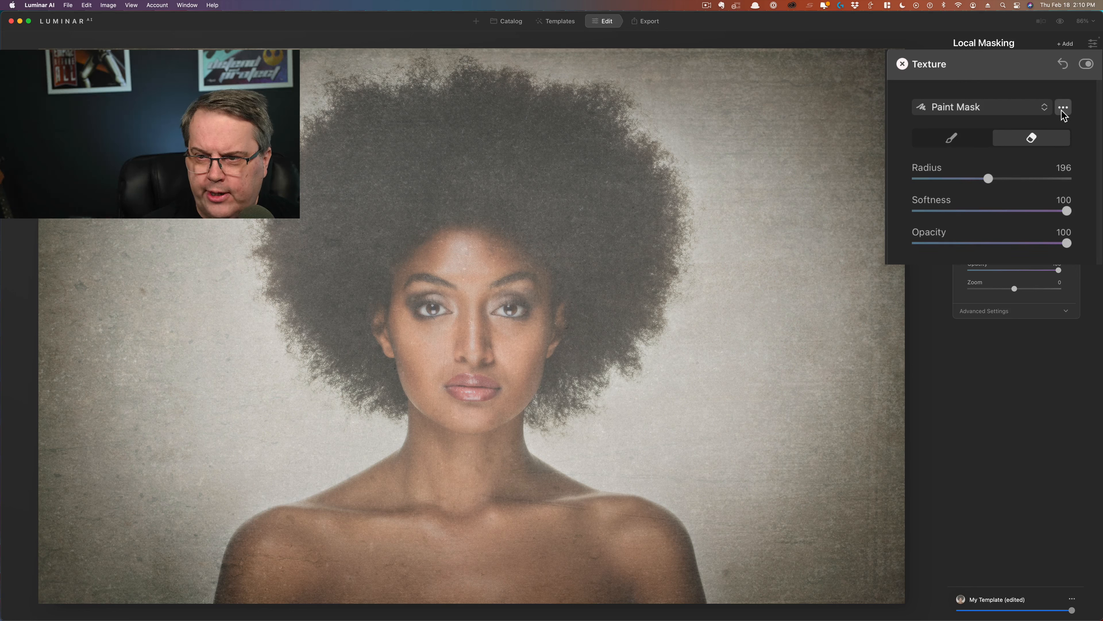
click(1063, 108)
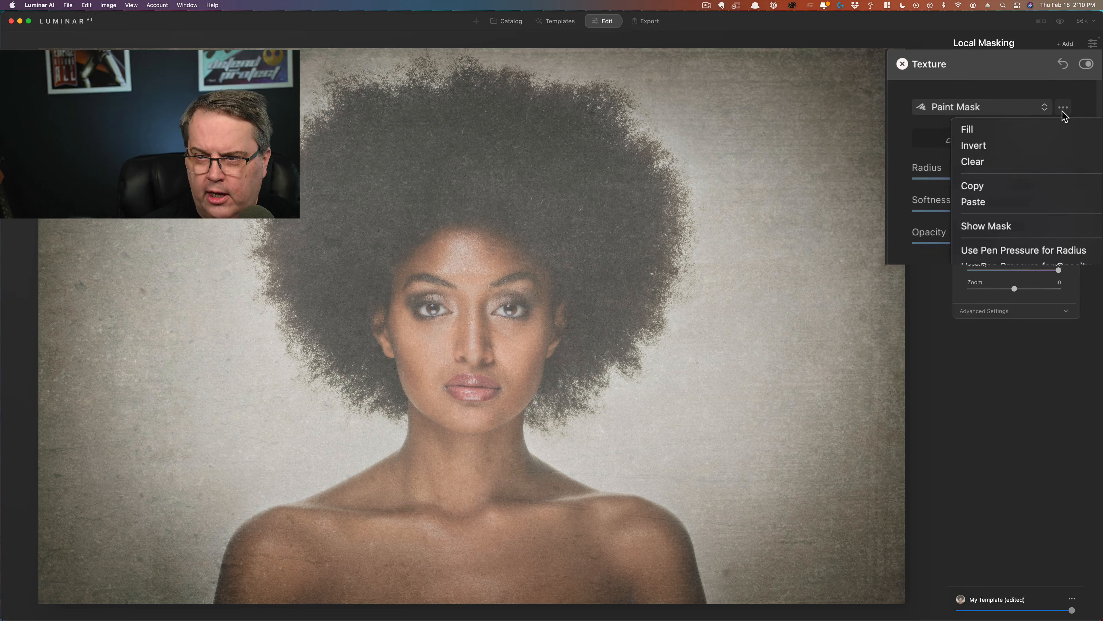
click(1016, 186)
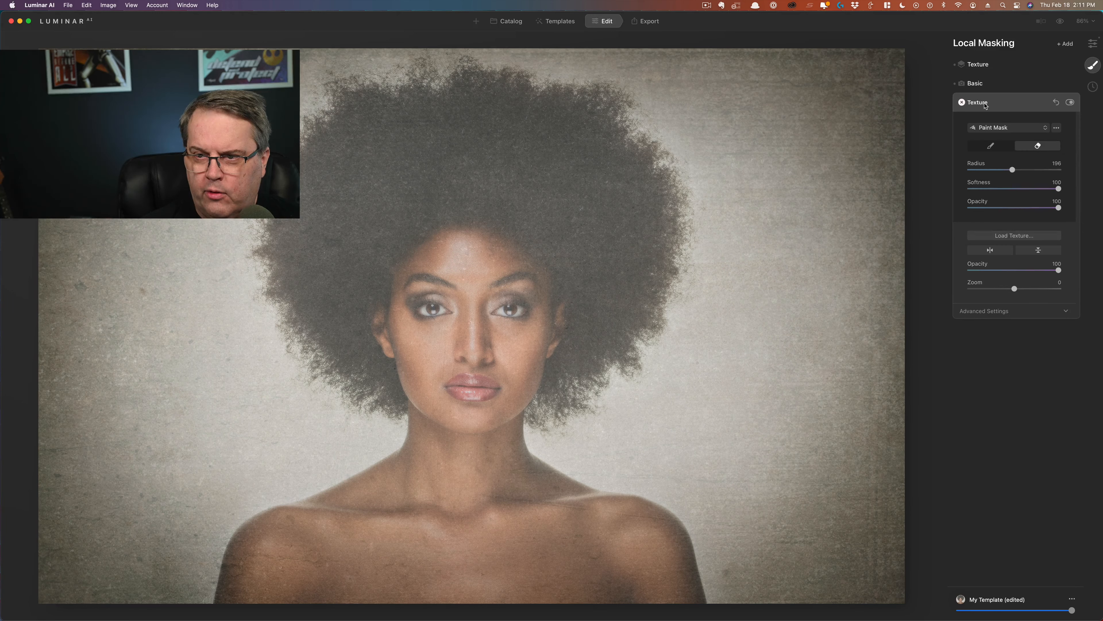
Paste the copied mask onto the new texture and erase it over the face and hair with radius 220 and softness 100.
click(986, 103)
click(977, 65)
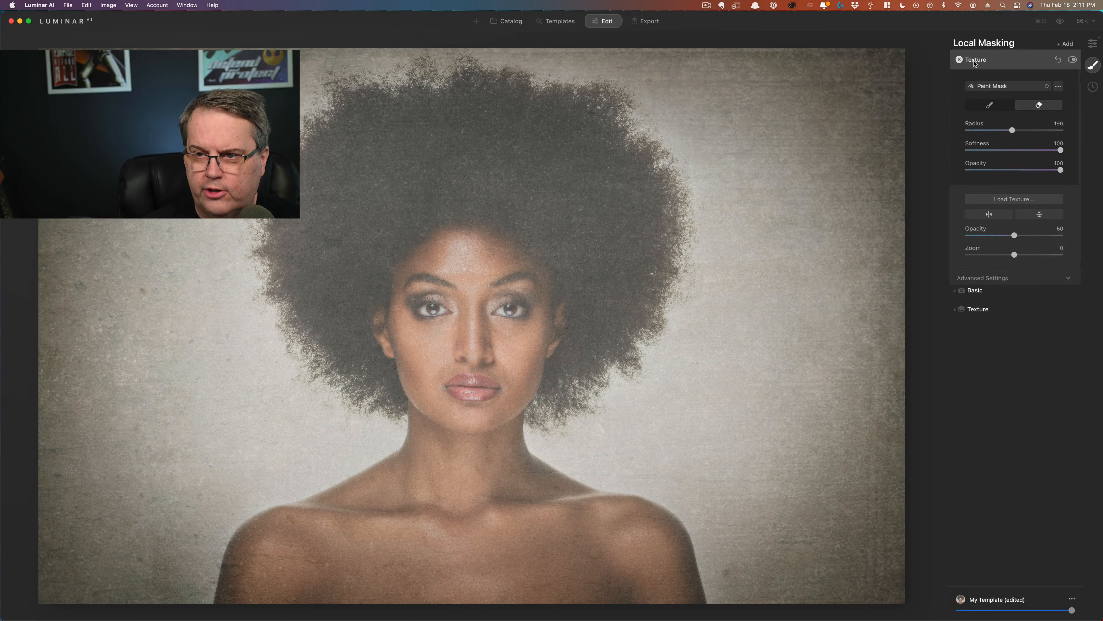
click(1066, 63)
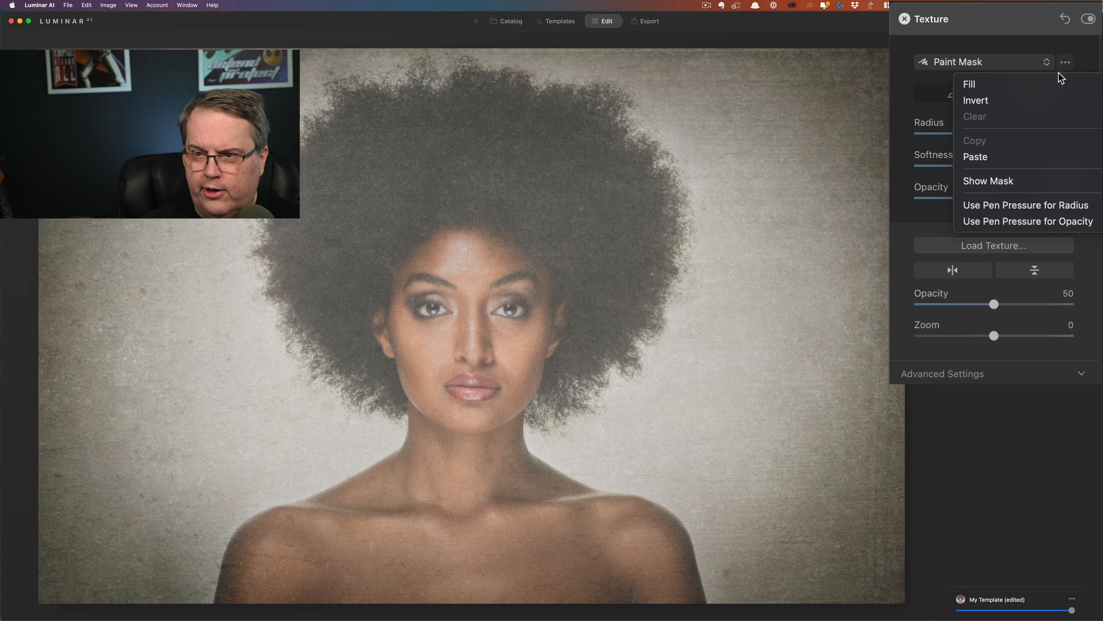
click(991, 157)
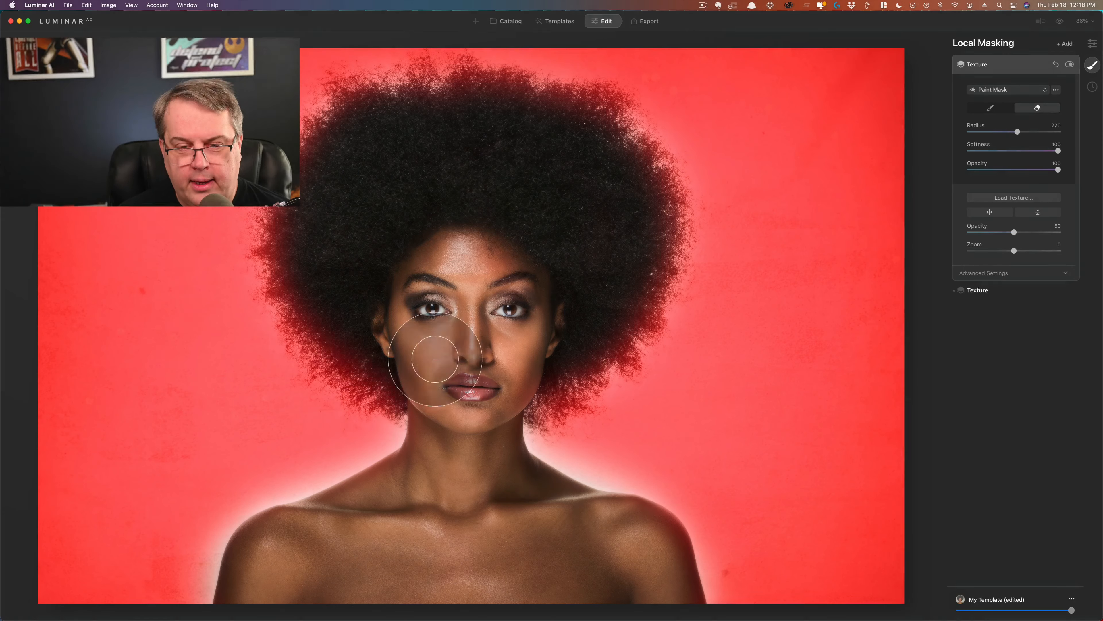
mouse_move(443, 357)
mouse_down()
mouse_move(369, 352)
mouse_move(338, 301)
mouse_move(318, 231)
mouse_move(349, 143)
mouse_move(500, 109)
mouse_move(592, 135)
mouse_move(628, 239)
mouse_move(573, 320)
mouse_move(549, 328)
mouse_move(507, 246)
mouse_move(467, 243)
mouse_move(447, 320)
mouse_move(493, 370)
mouse_move(538, 387)
mouse_move(381, 303)
mouse_move(414, 367)
mouse_move(339, 245)
mouse_move(433, 166)
mouse_move(473, 153)
mouse_up()
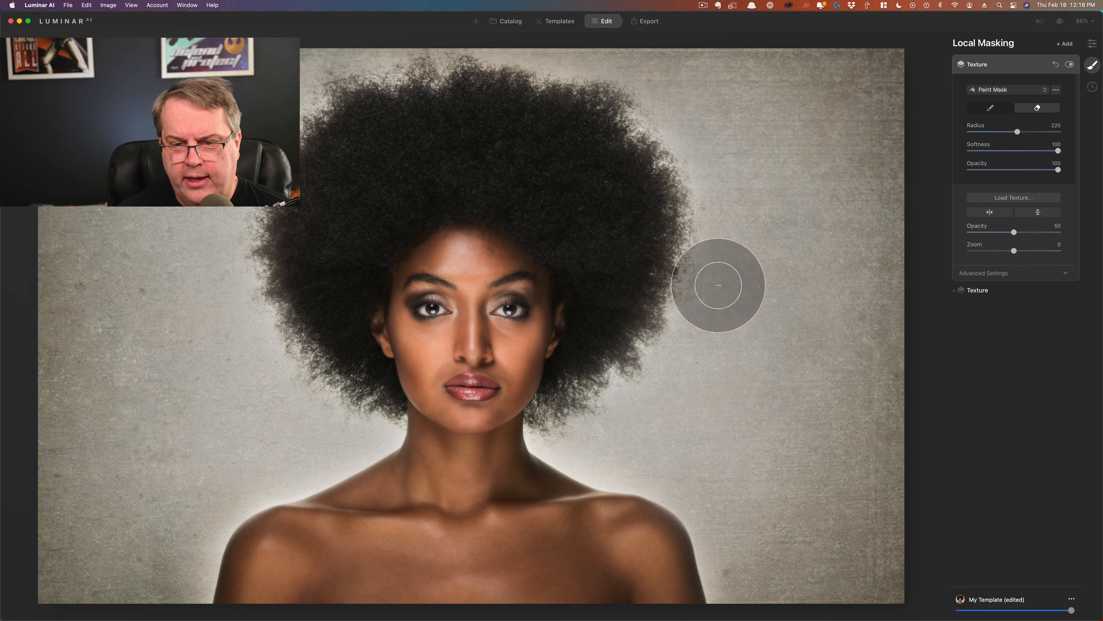
Set the new texture's opacity to 100 and change its blend mode to Overlay.
click(1000, 274)
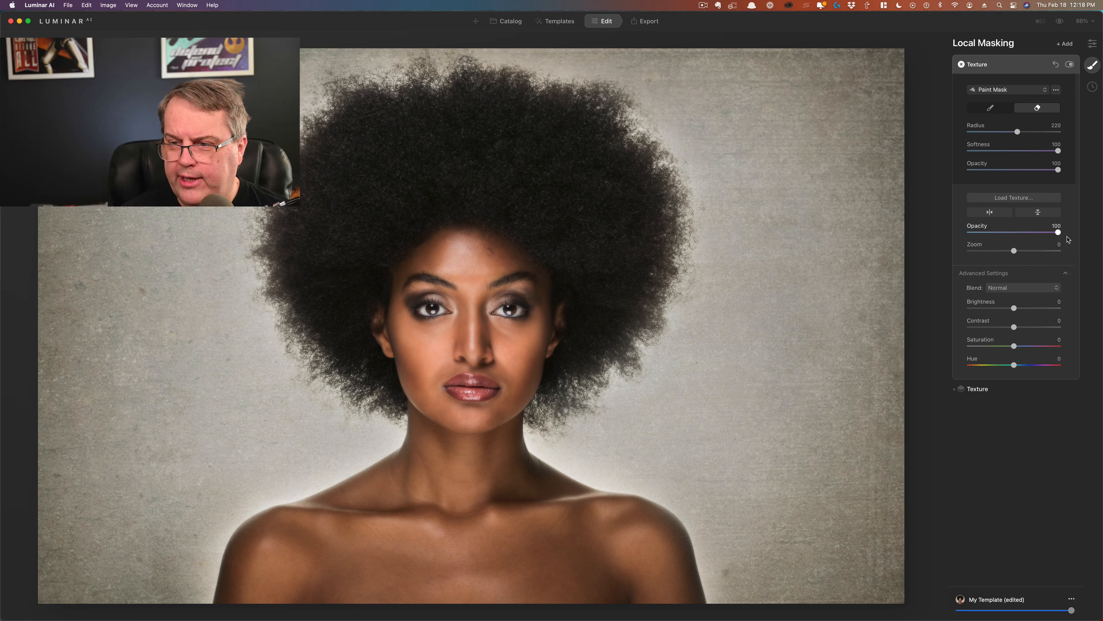
click(1022, 288)
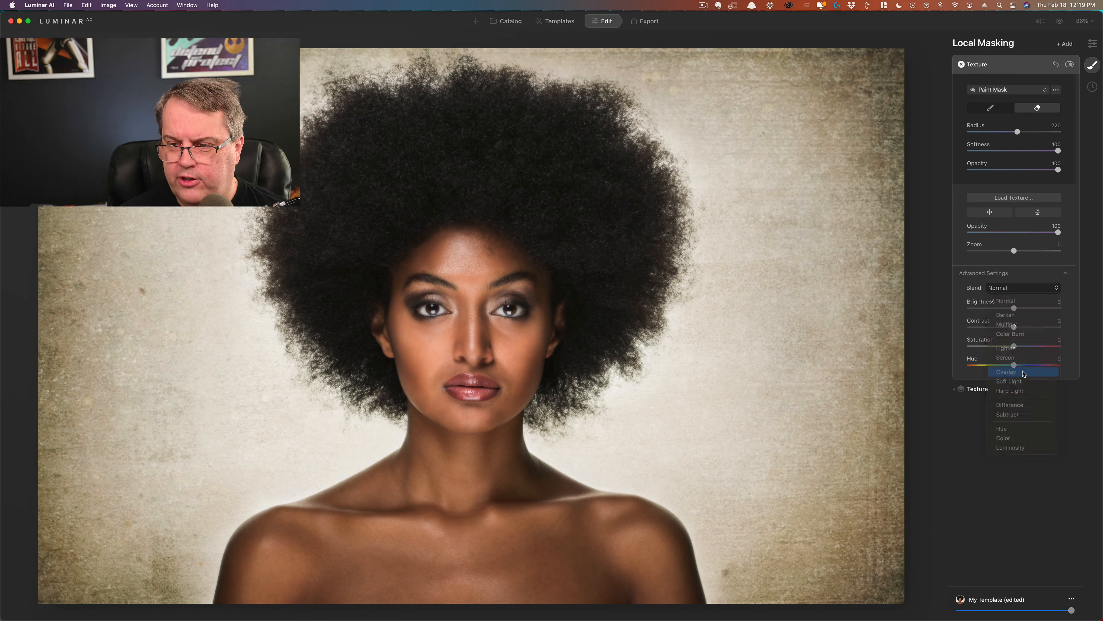
click(1025, 372)
Set the new texture's brightness to -40 and its contrast to 27.
drag(1013, 308, 996, 311)
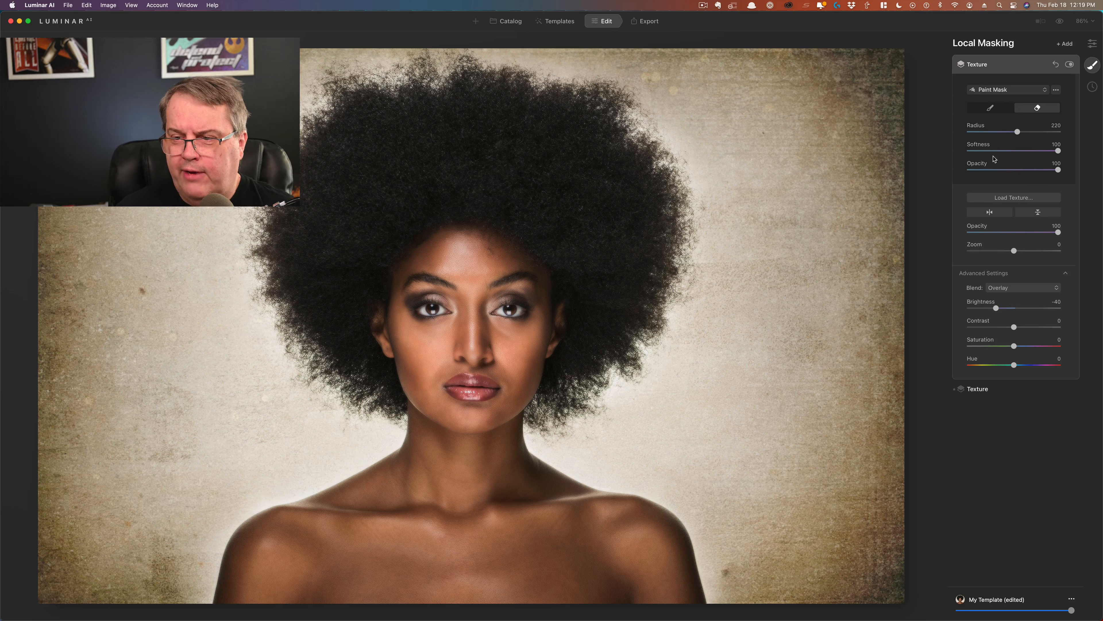
click(1025, 327)
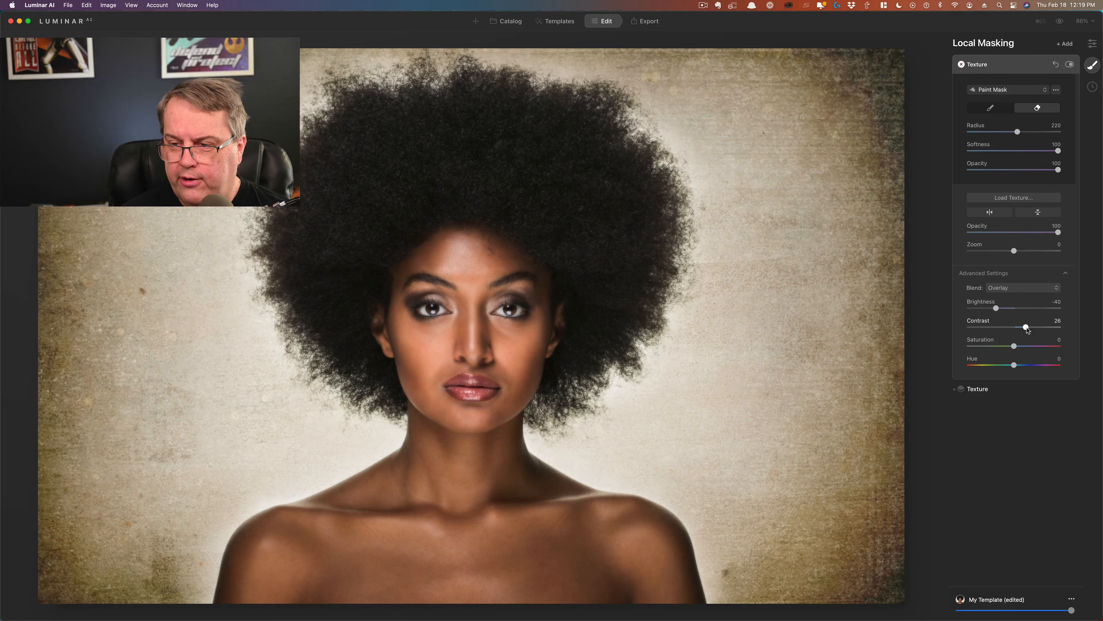
drag(1027, 333, 1027, 337)
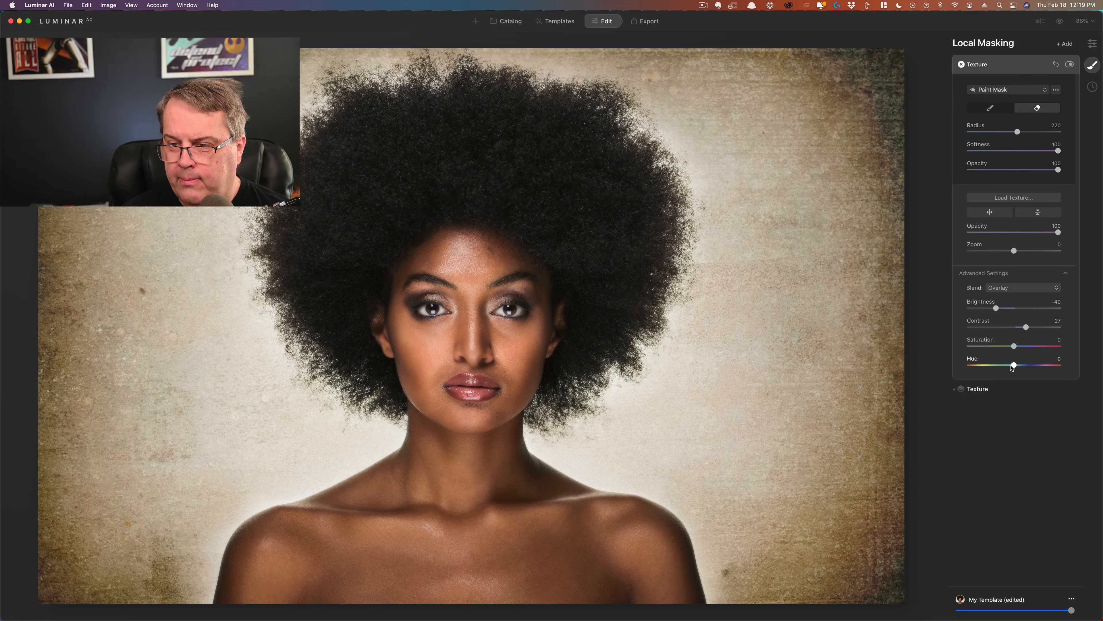
Try different hue and saturation values on the new texture and reset both to 0.
drag(1011, 366, 1024, 346)
double_click(973, 360)
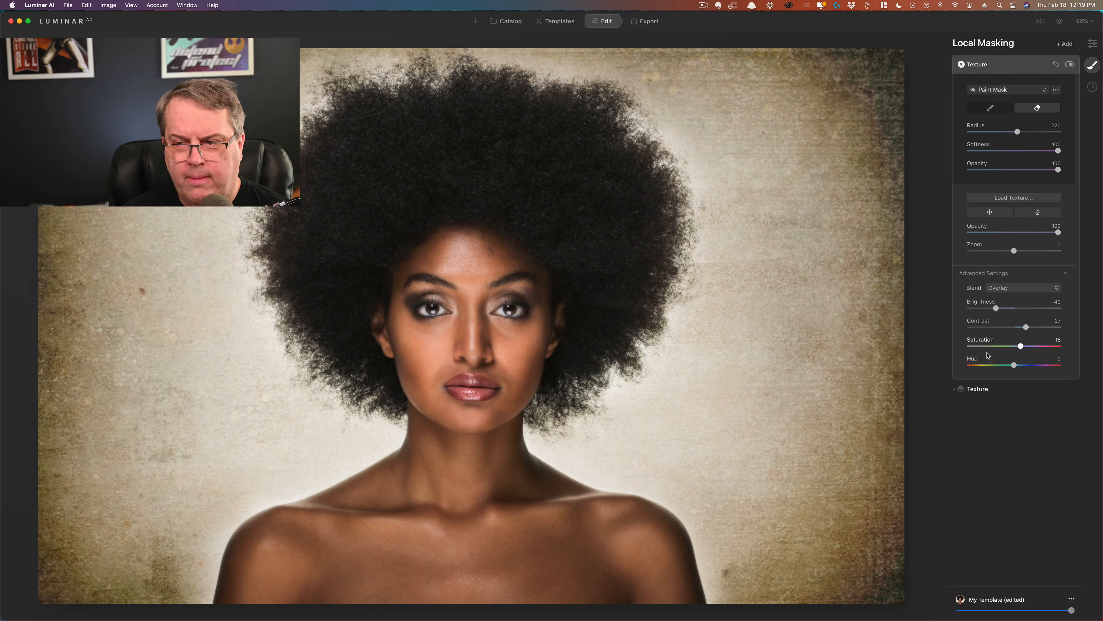
double_click(979, 343)
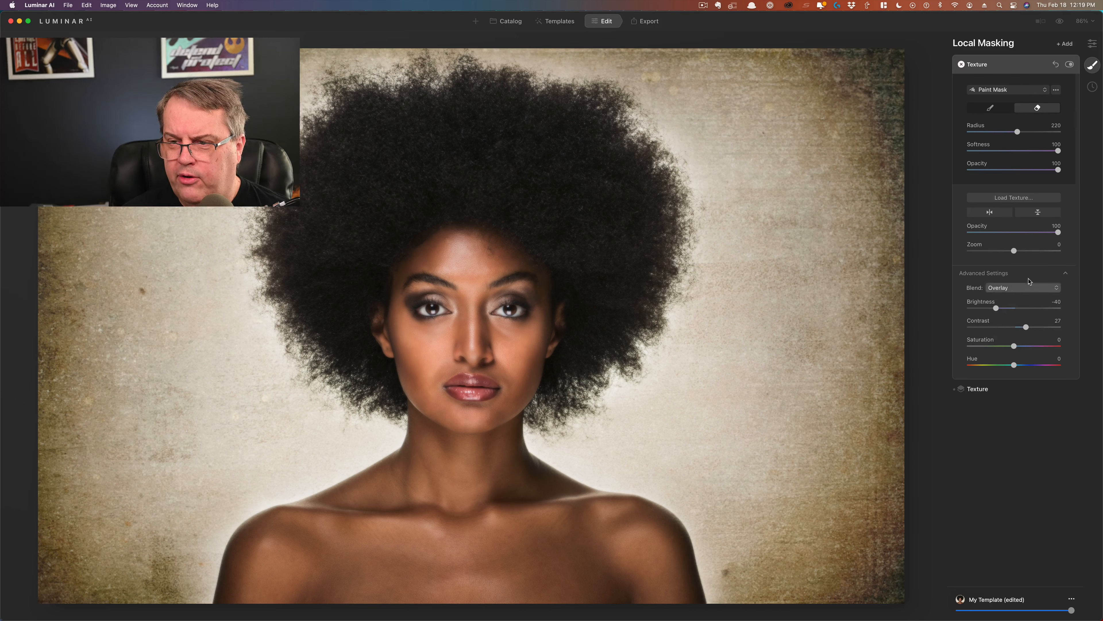
Flip the new texture both horizontally and vertically.
click(993, 213)
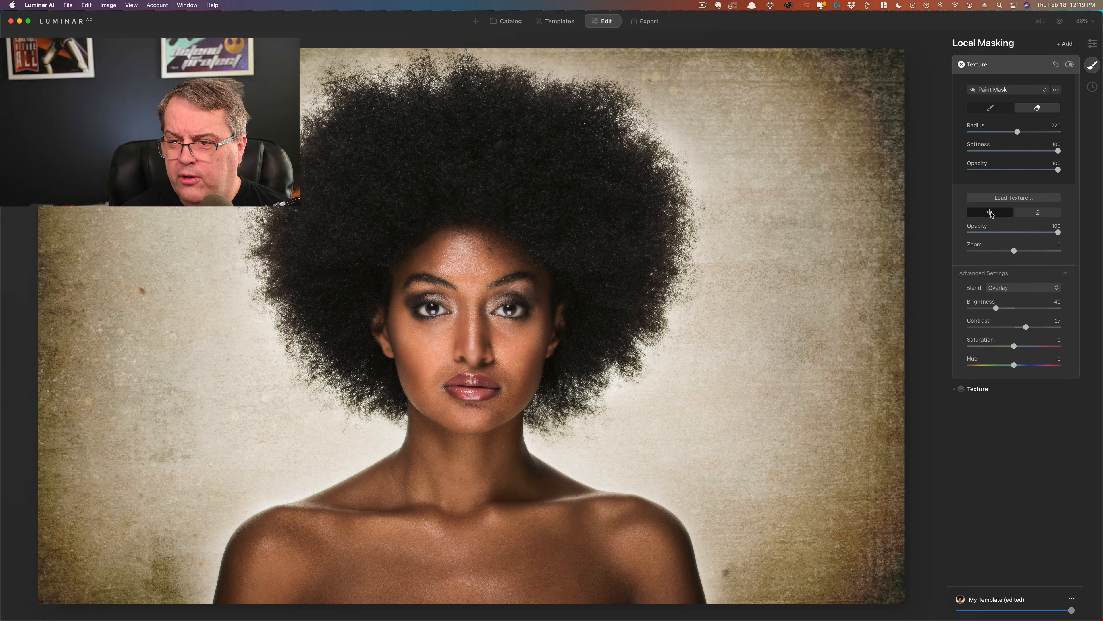
click(995, 214)
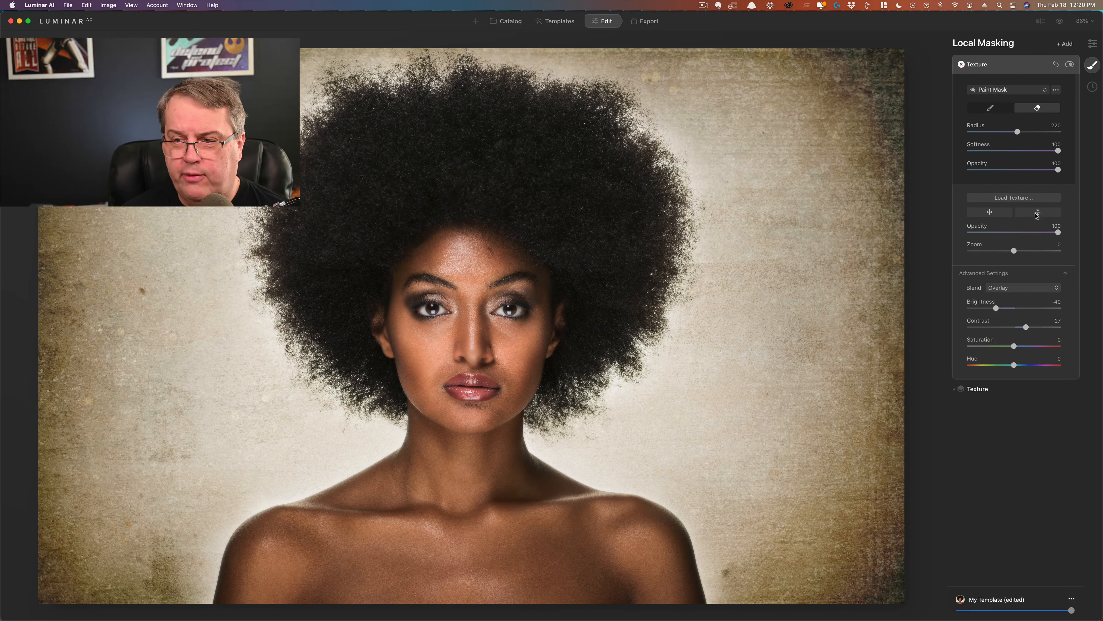
click(1037, 213)
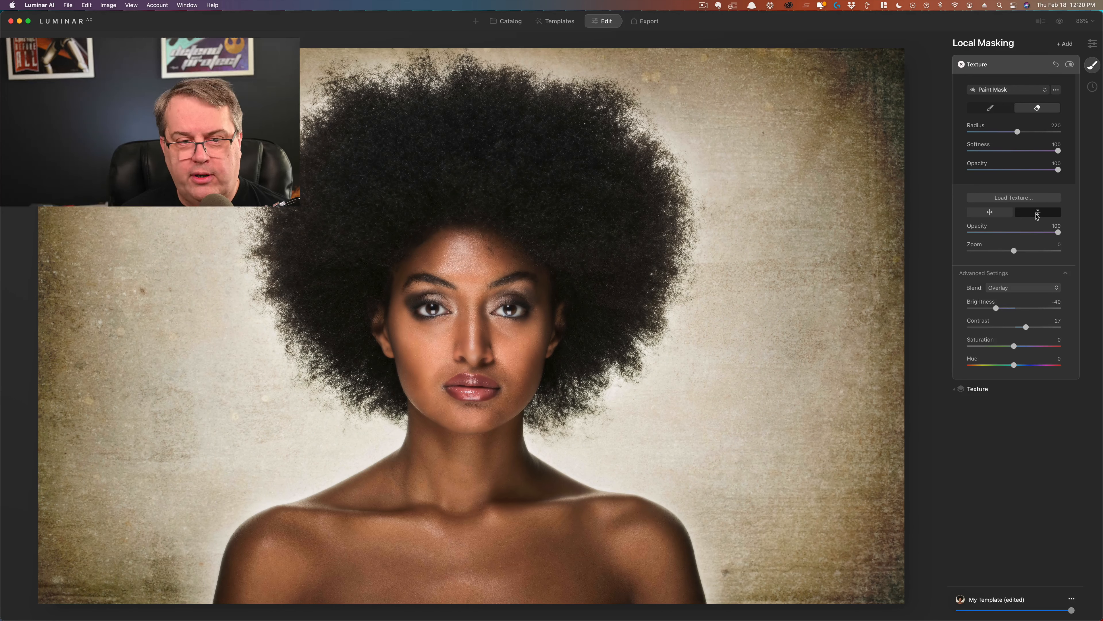
click(985, 213)
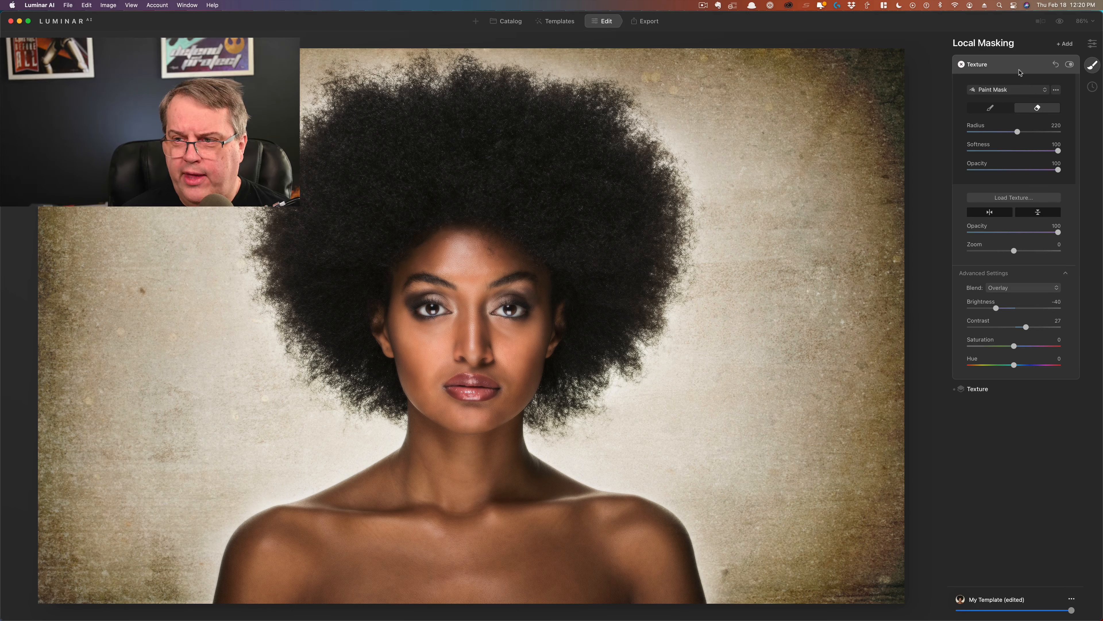
Compare the textured portrait with the original white-background photo.
click(1060, 22)
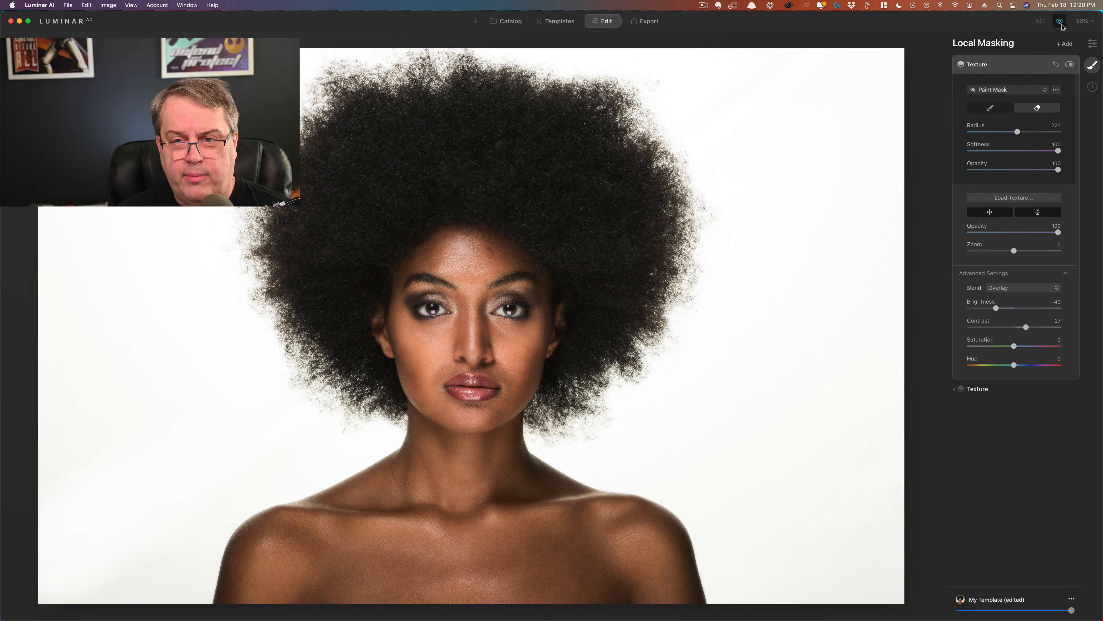
click(1061, 25)
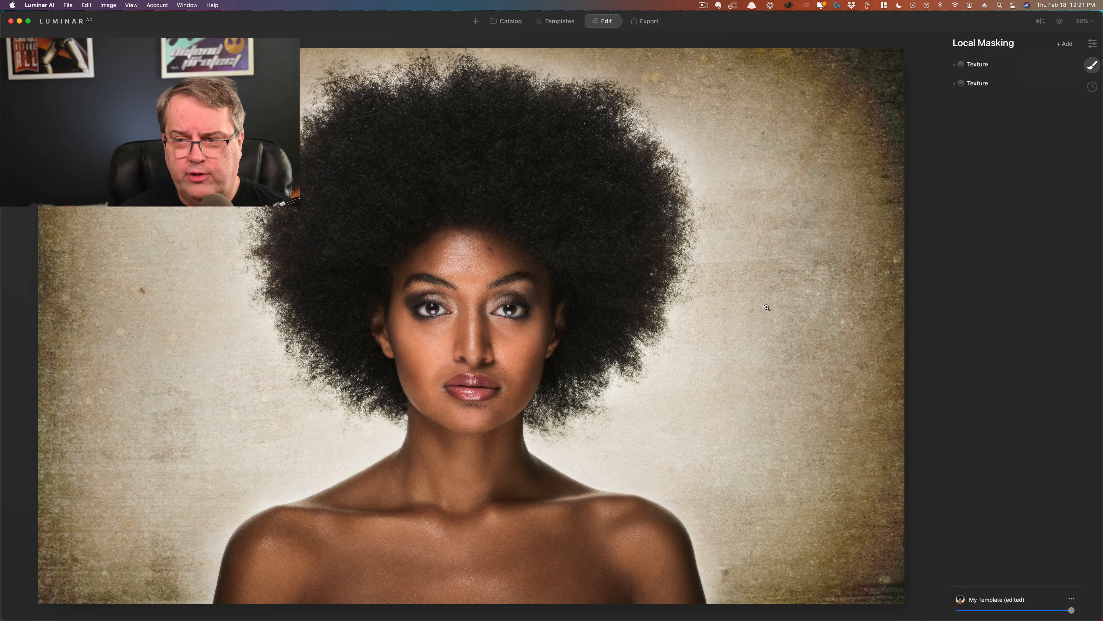
Adjust the whole image's light with smart contrast 25, highlights -23 and shadows 22.
click(1093, 44)
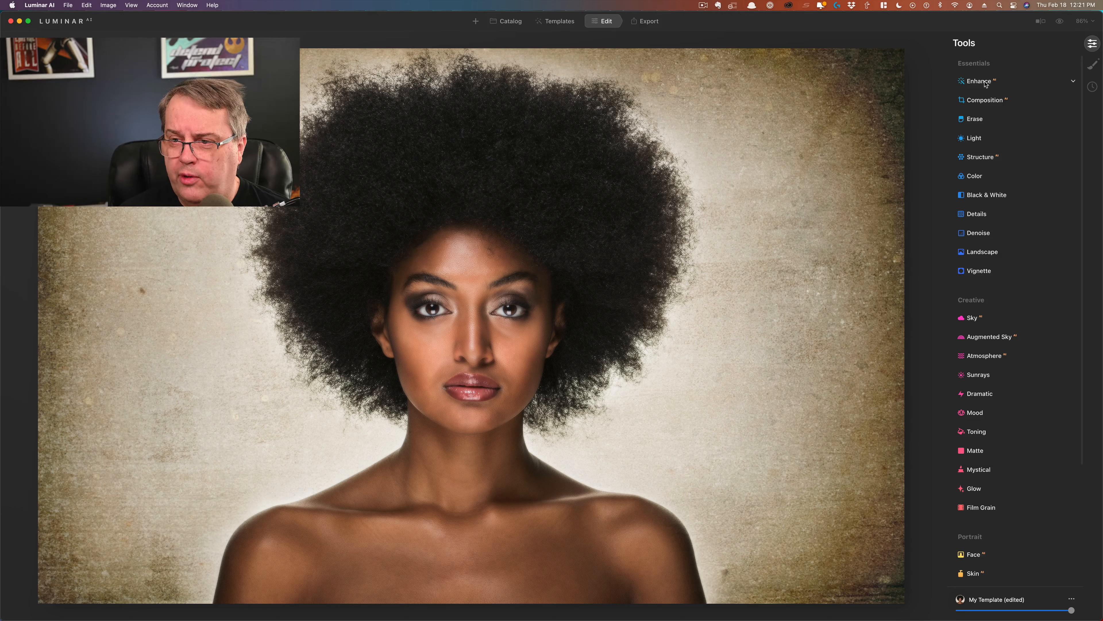
click(1004, 85)
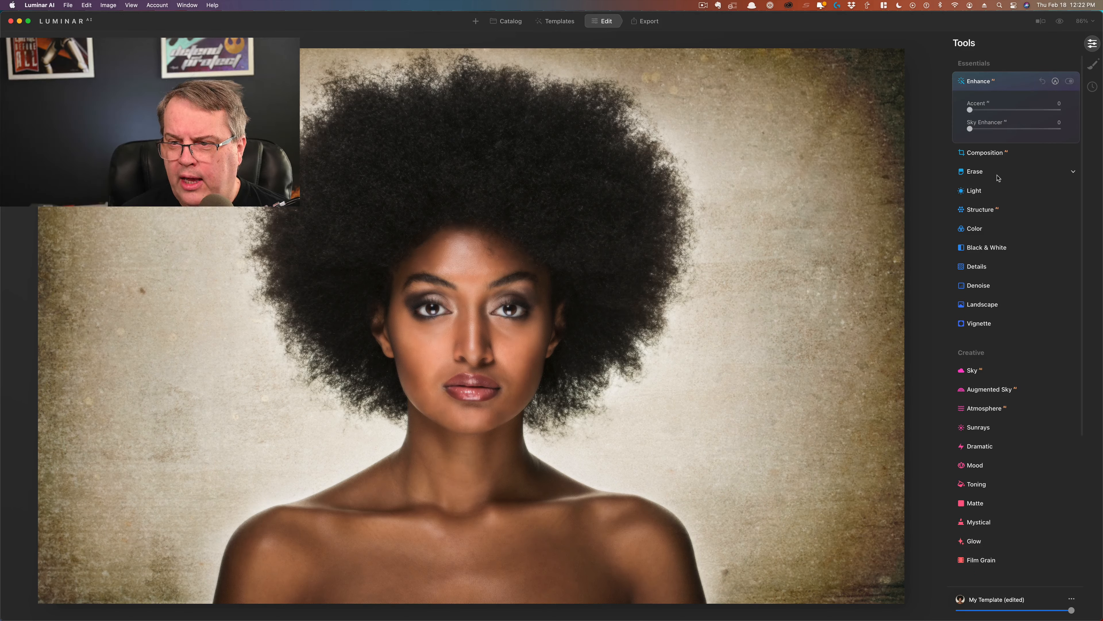
click(996, 193)
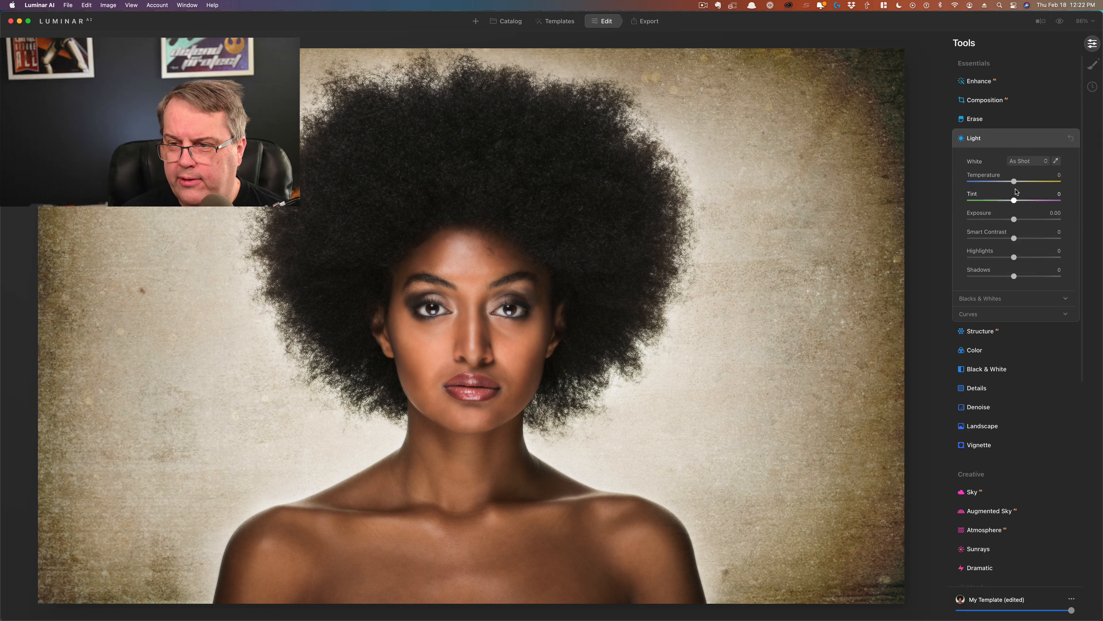
drag(1014, 239, 1027, 243)
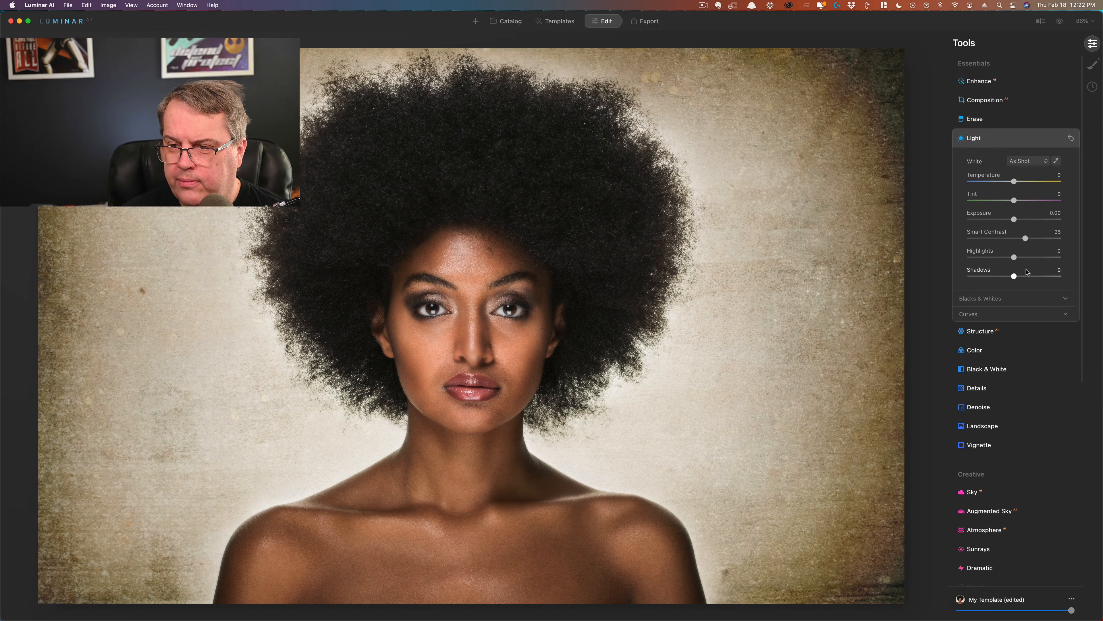
click(1023, 258)
click(1022, 277)
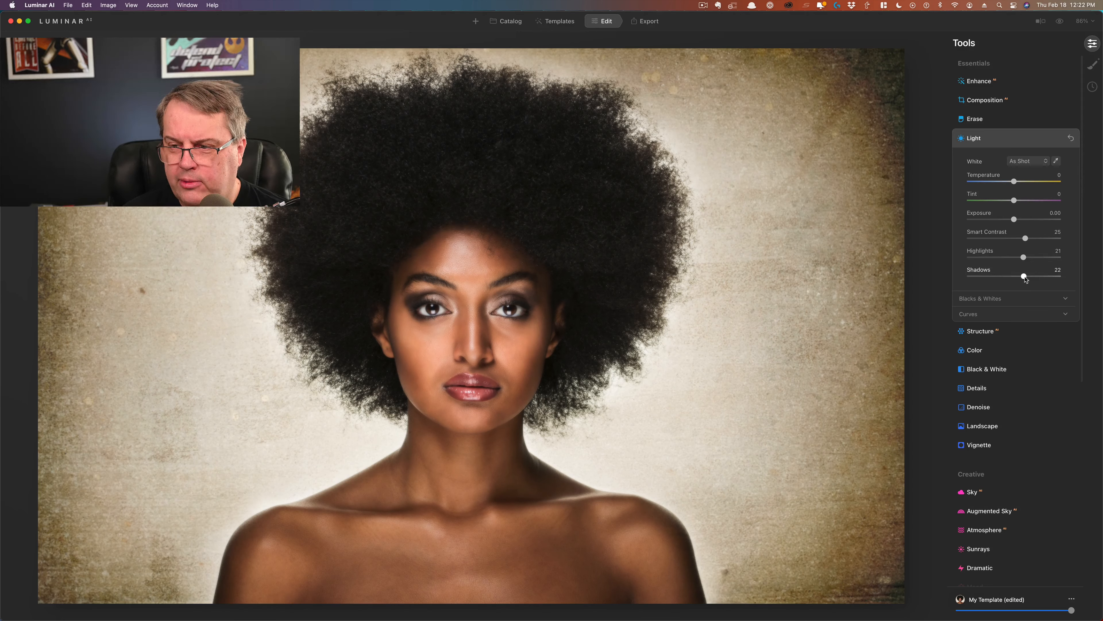
click(1003, 257)
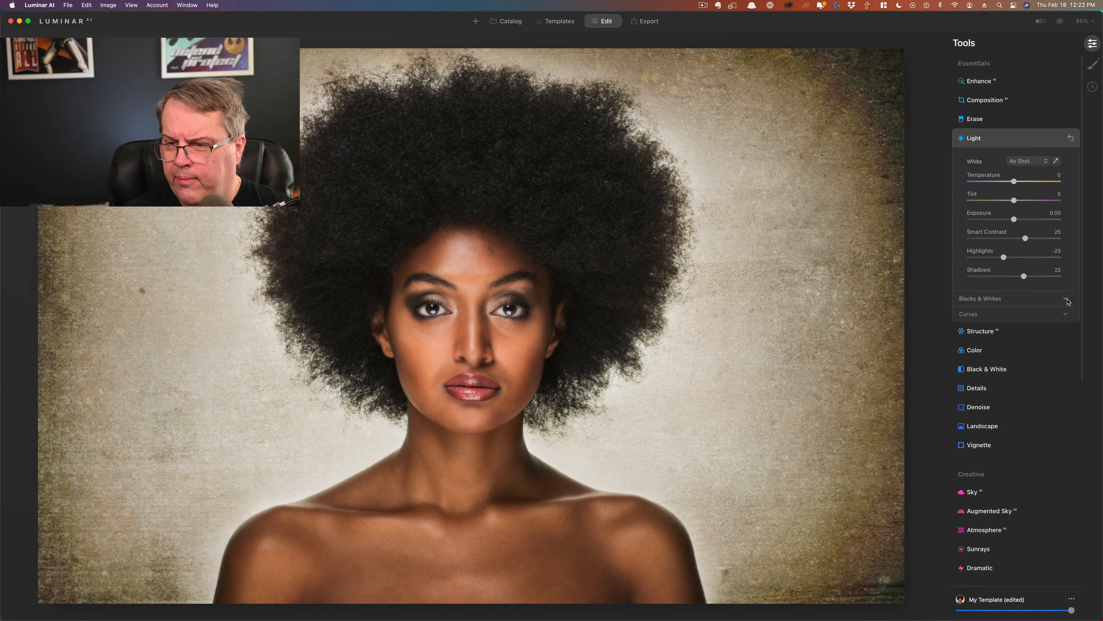
Set the image's whites to 11 and blacks to -11, and compare the result with the original photo.
click(1066, 299)
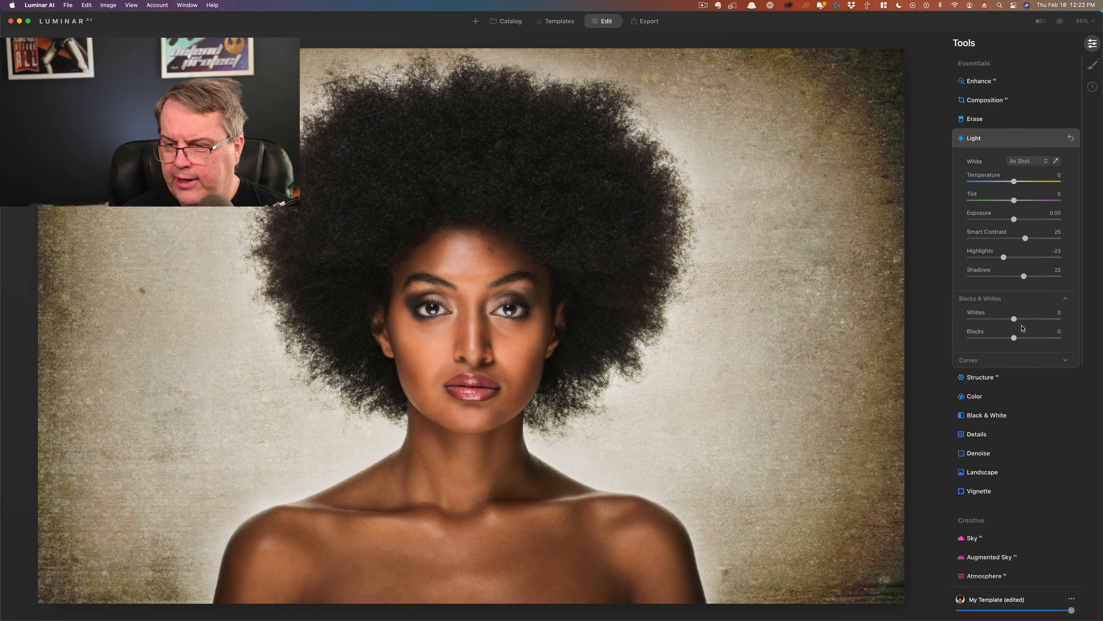
drag(1015, 320, 1008, 339)
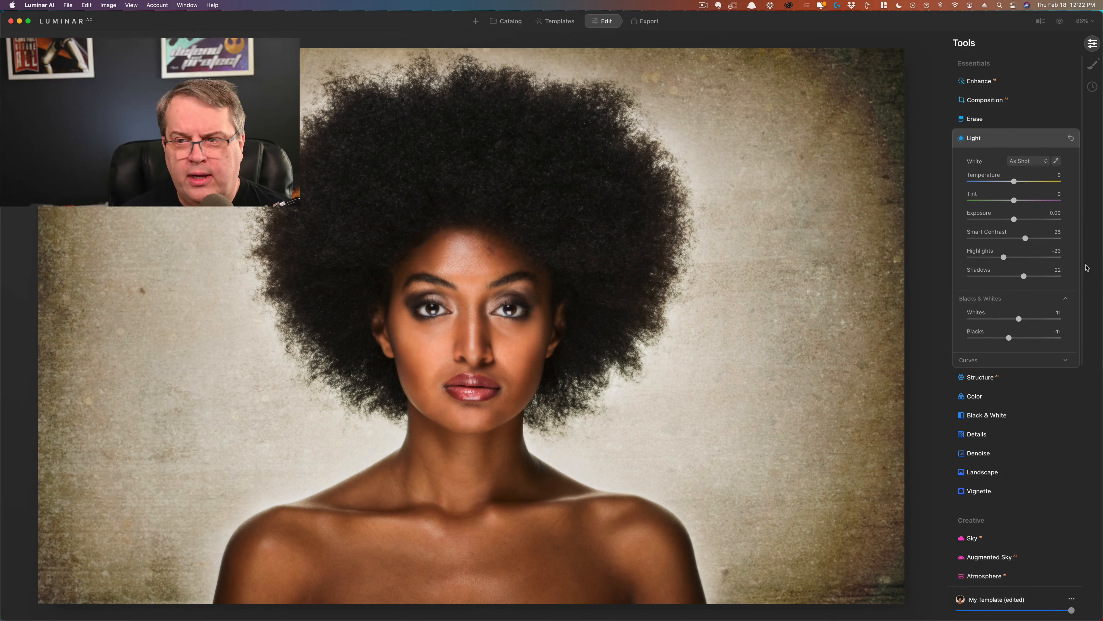
click(1059, 21)
click(1059, 23)
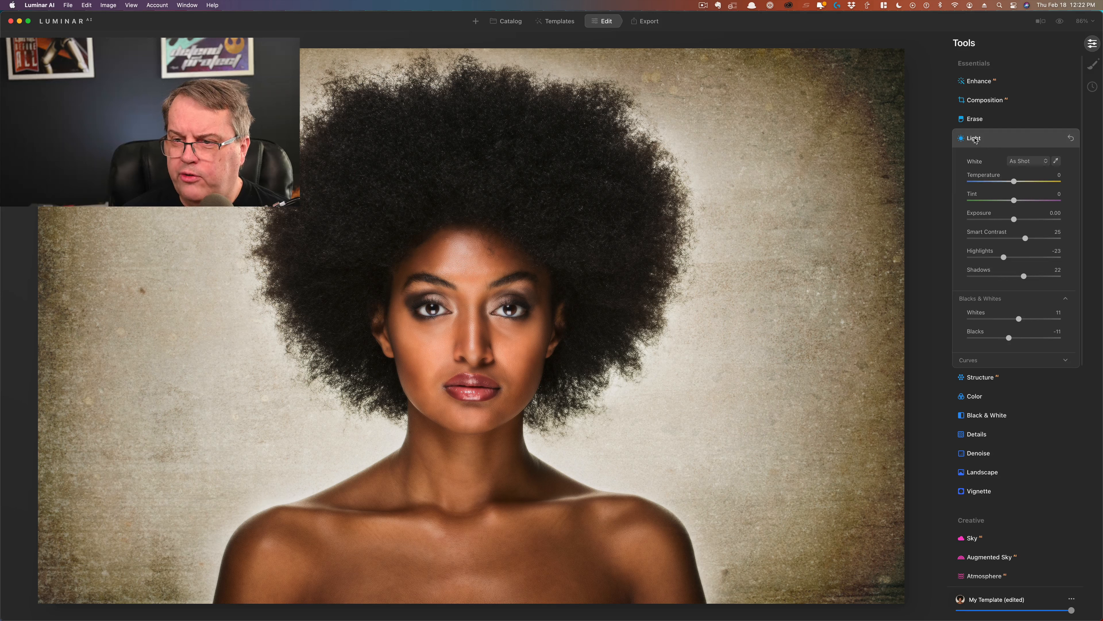
click(975, 139)
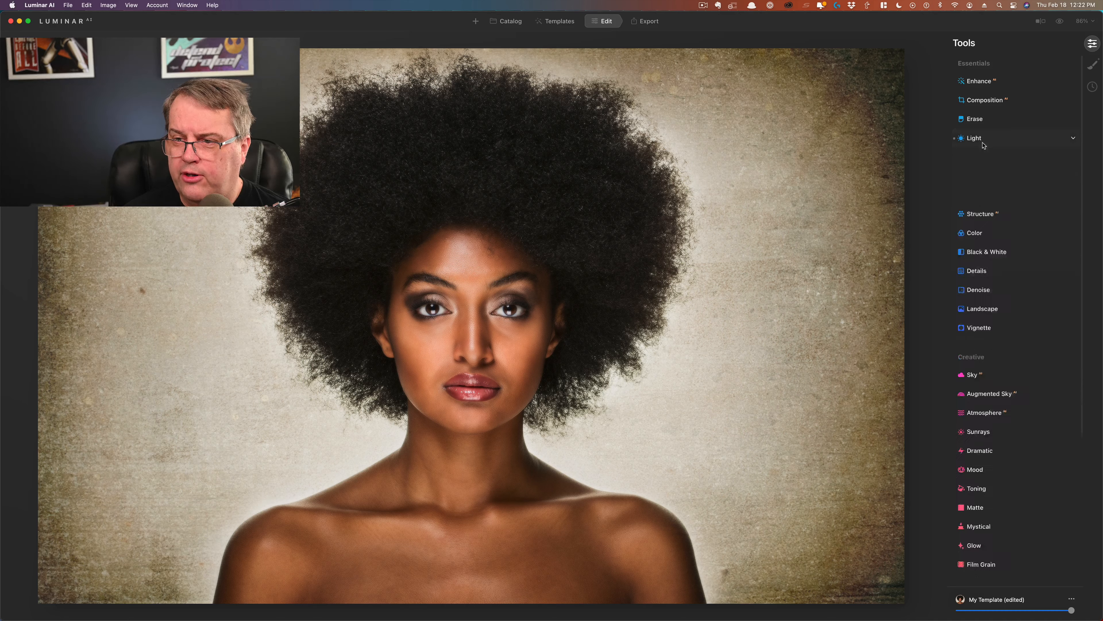
Add a Basic local mask with contrast 34 and paint it over the woman's hair.
click(1093, 66)
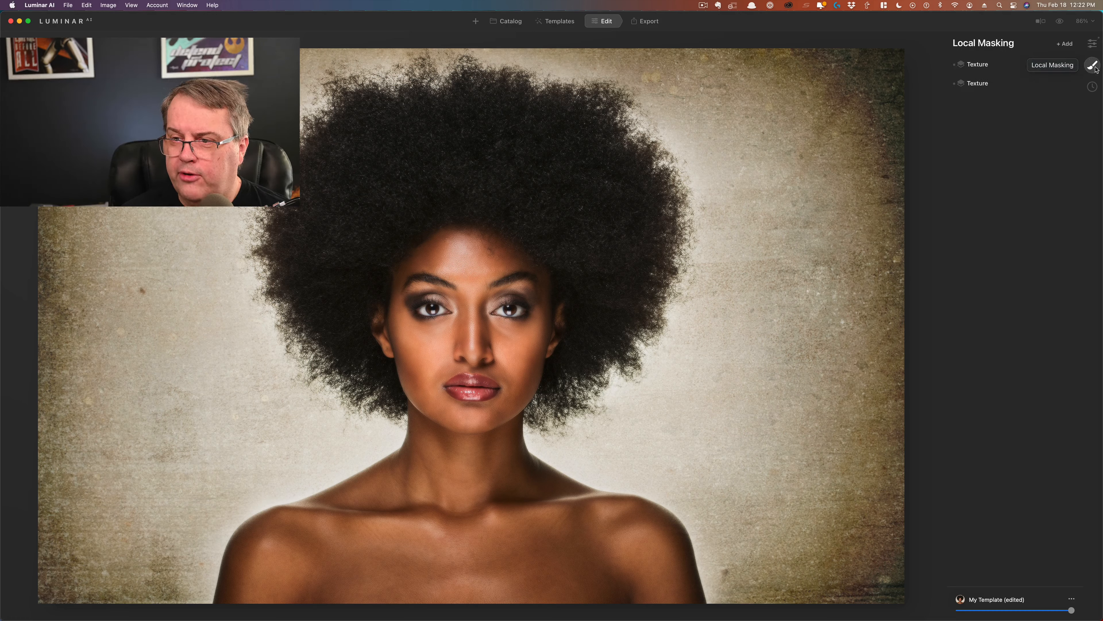
click(1067, 44)
click(1061, 56)
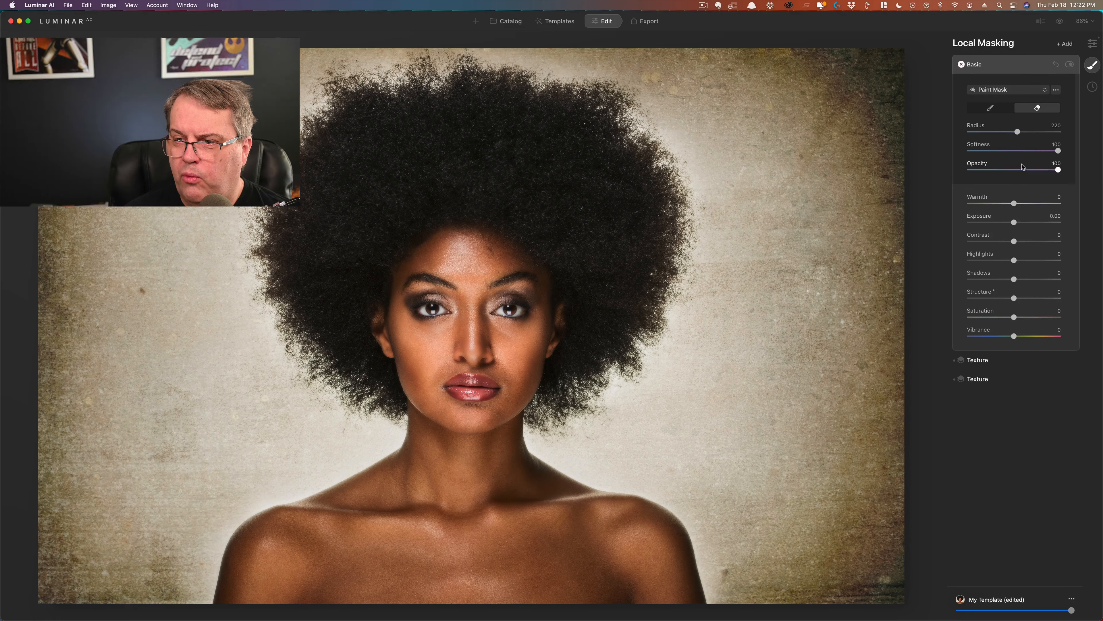
drag(1021, 246, 1029, 243)
click(988, 108)
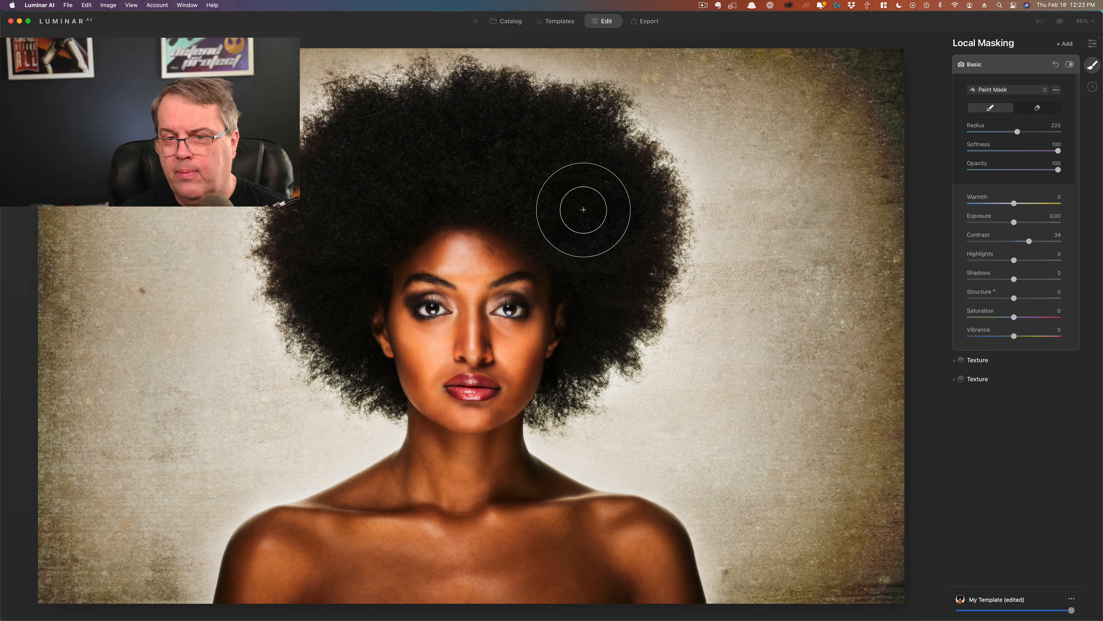
mouse_move(555, 150)
mouse_down()
mouse_move(374, 147)
mouse_move(344, 217)
mouse_up()
mouse_move(351, 354)
mouse_down()
mouse_move(330, 338)
mouse_move(320, 299)
mouse_up()
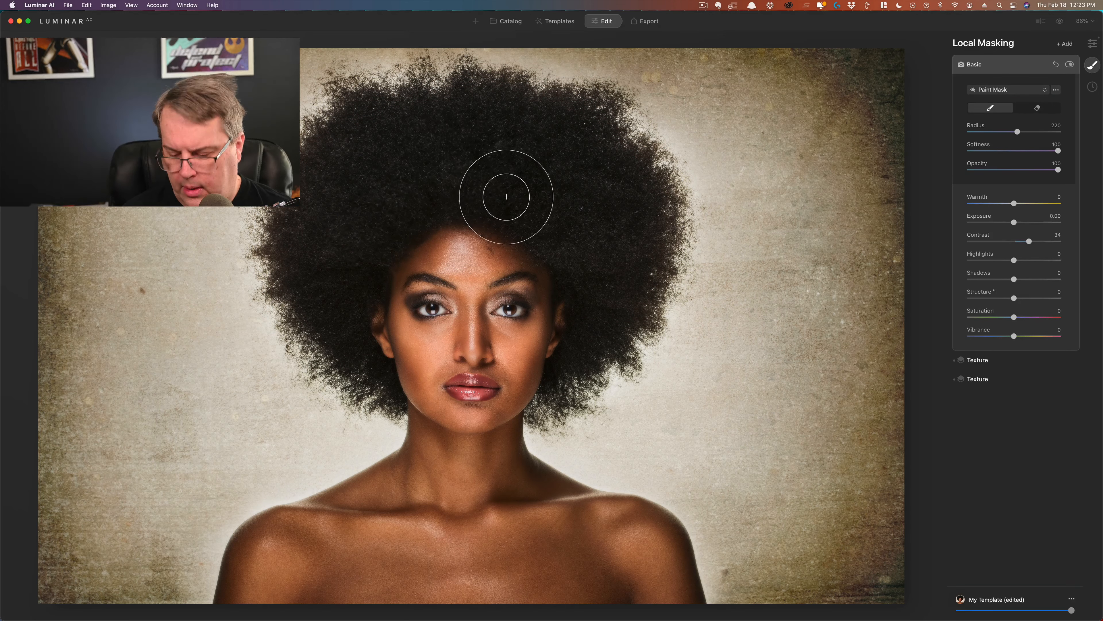
Reduce the brush radius to 196 and erase the Basic mask from the forehead and eye area.
key([)
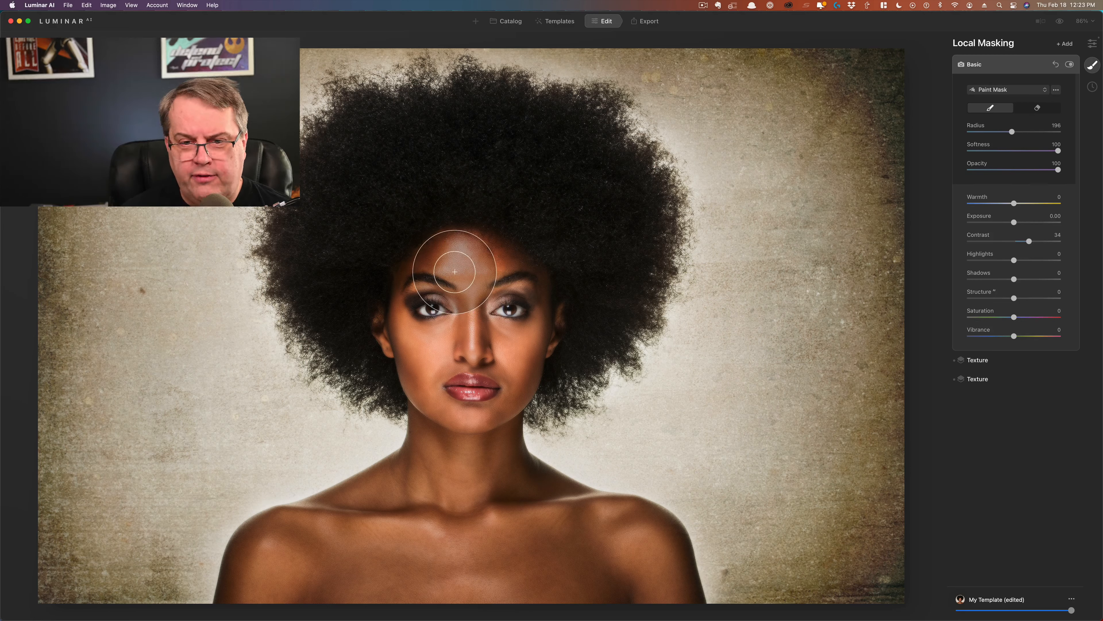
key(alt)
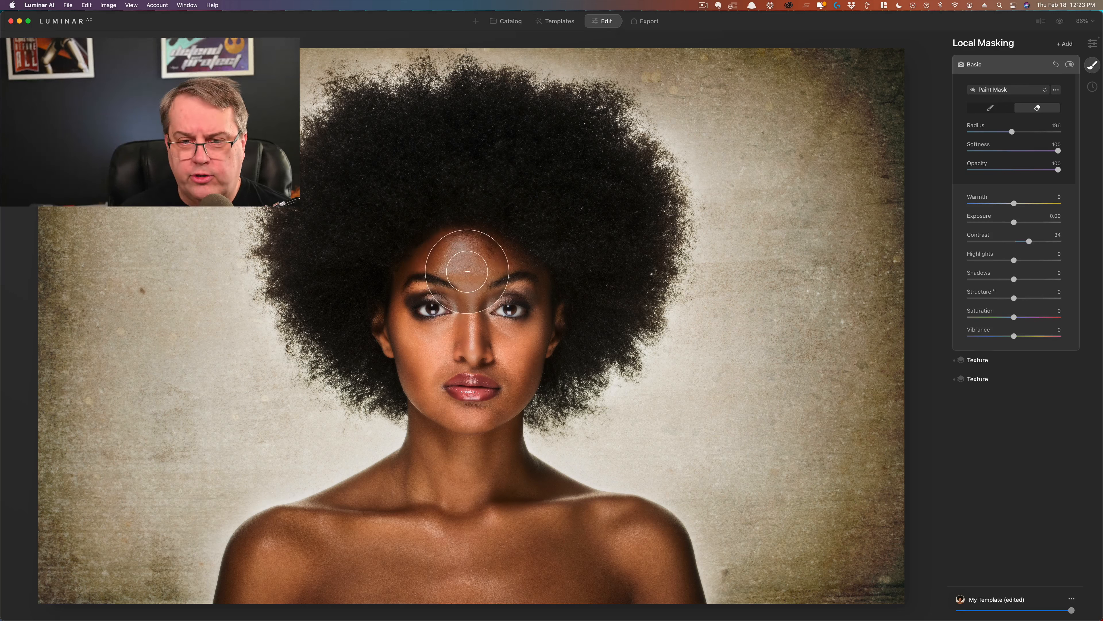
mouse_move(439, 276)
mouse_down()
mouse_move(427, 289)
mouse_move(423, 269)
mouse_move(456, 254)
mouse_move(512, 291)
mouse_move(475, 254)
mouse_move(433, 317)
mouse_move(450, 319)
mouse_up()
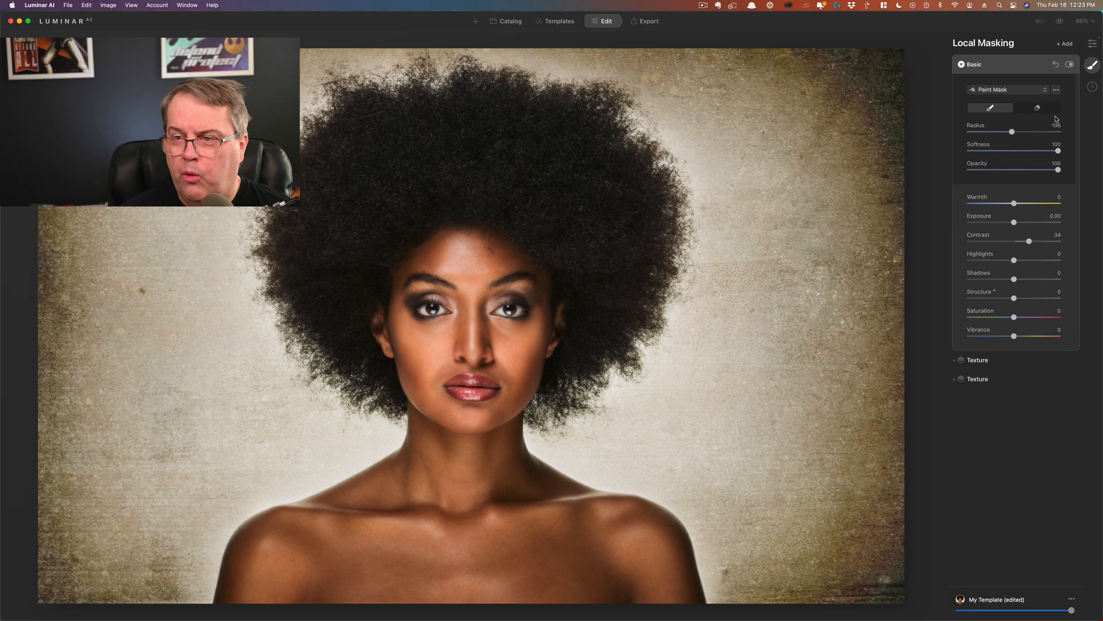
click(1039, 108)
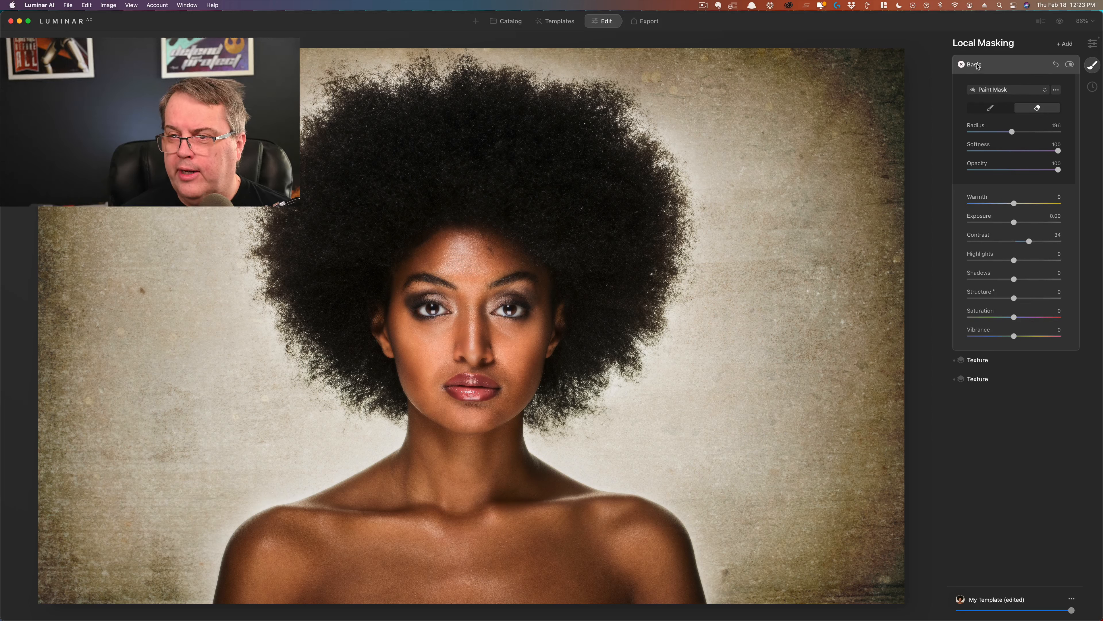
click(990, 69)
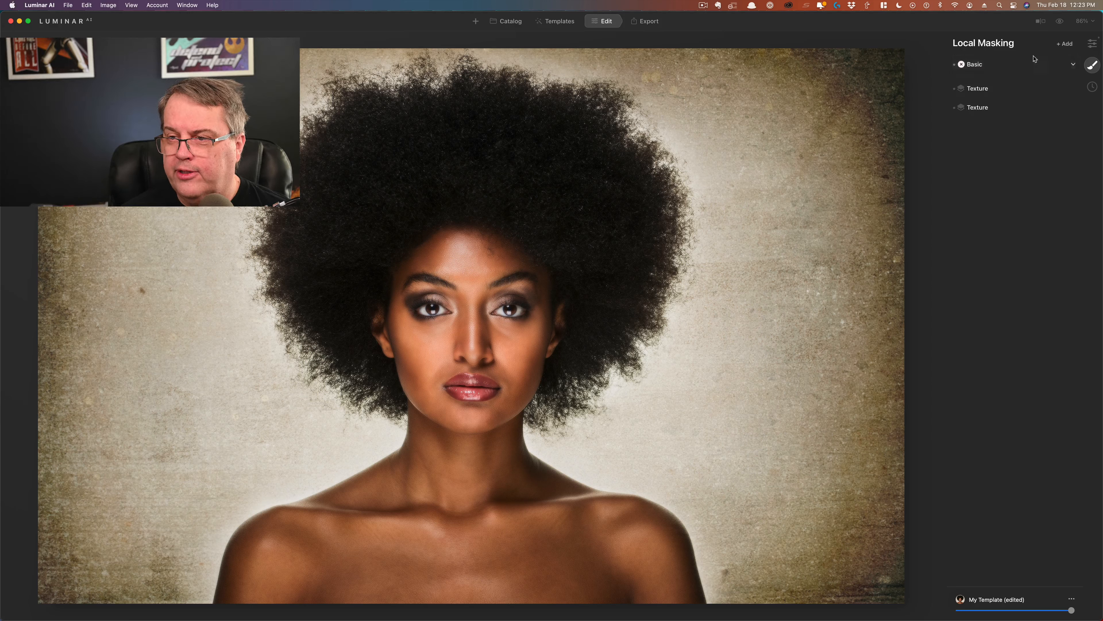
Start a vignette on the image and choose the middle of the woman's face as its subject.
click(1092, 44)
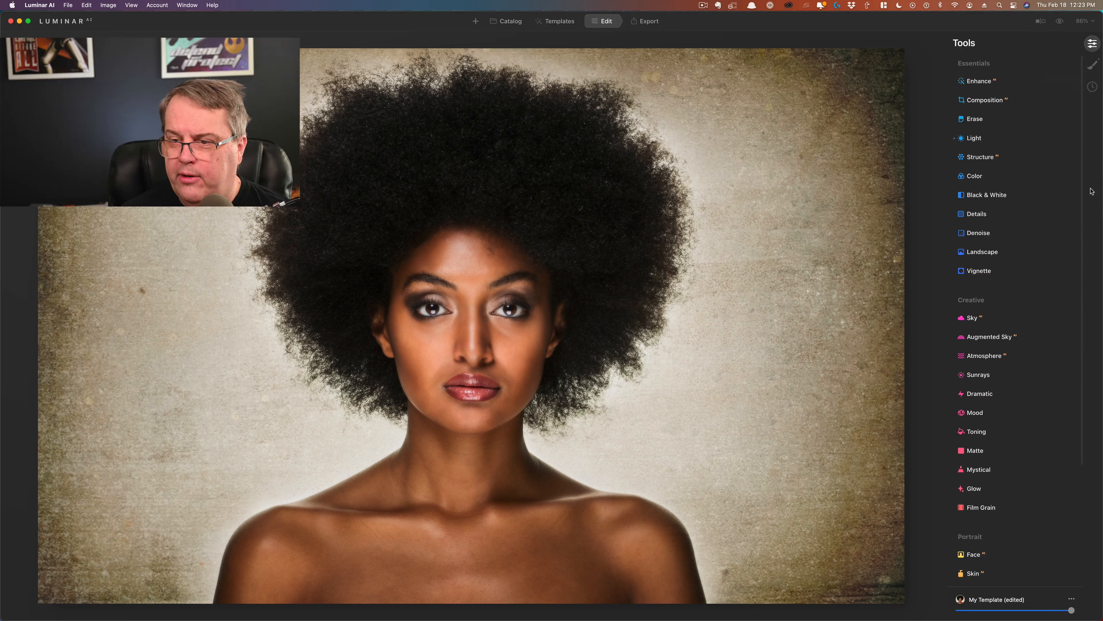
click(982, 271)
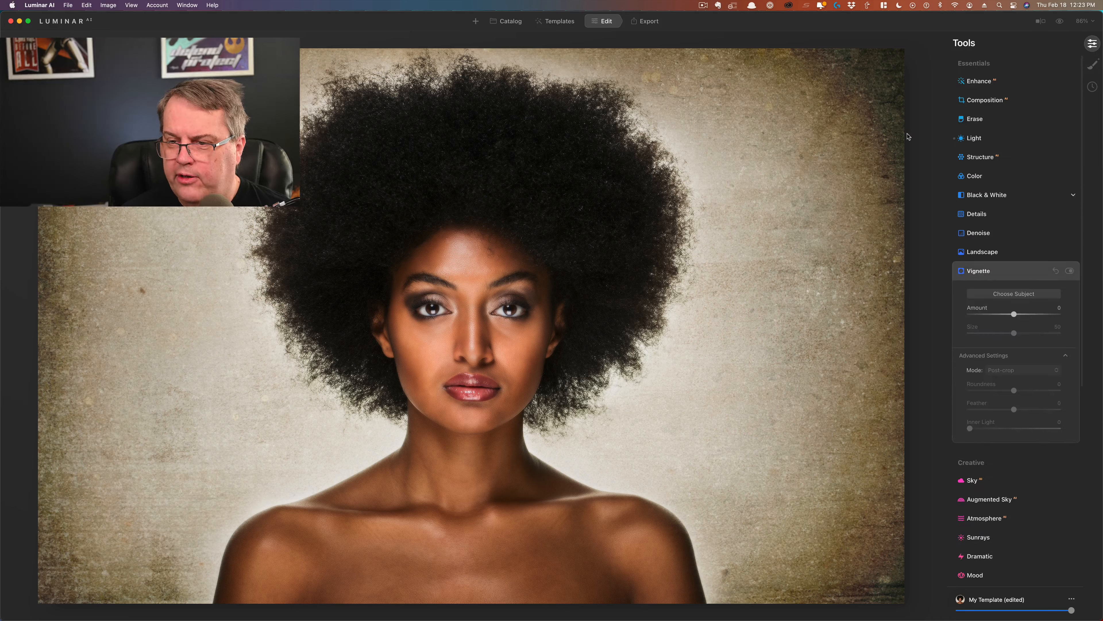
click(1014, 294)
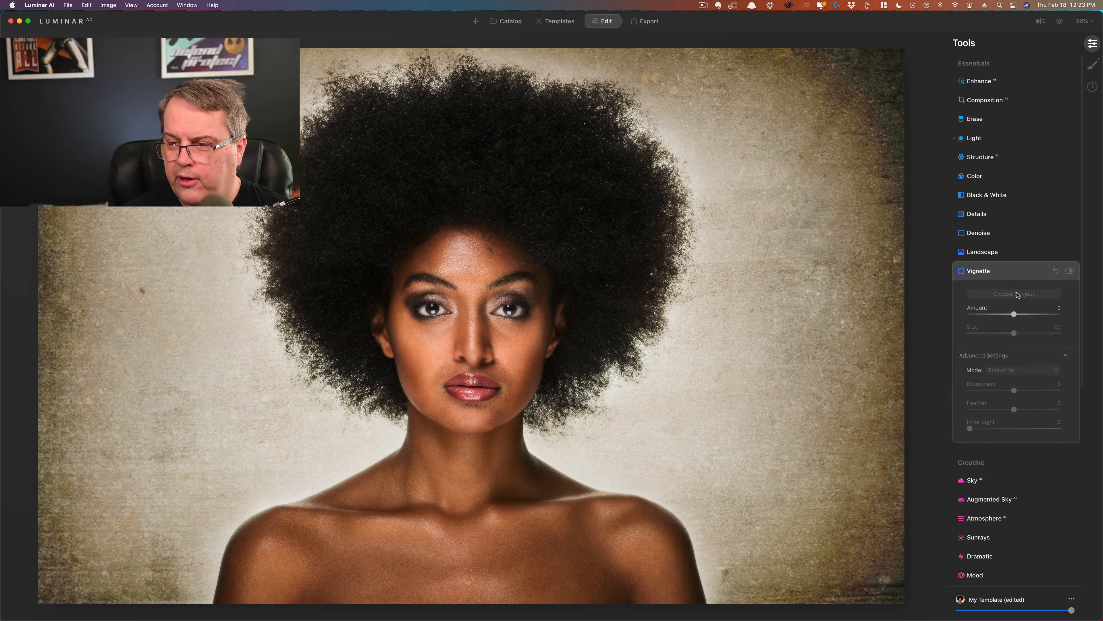
click(472, 334)
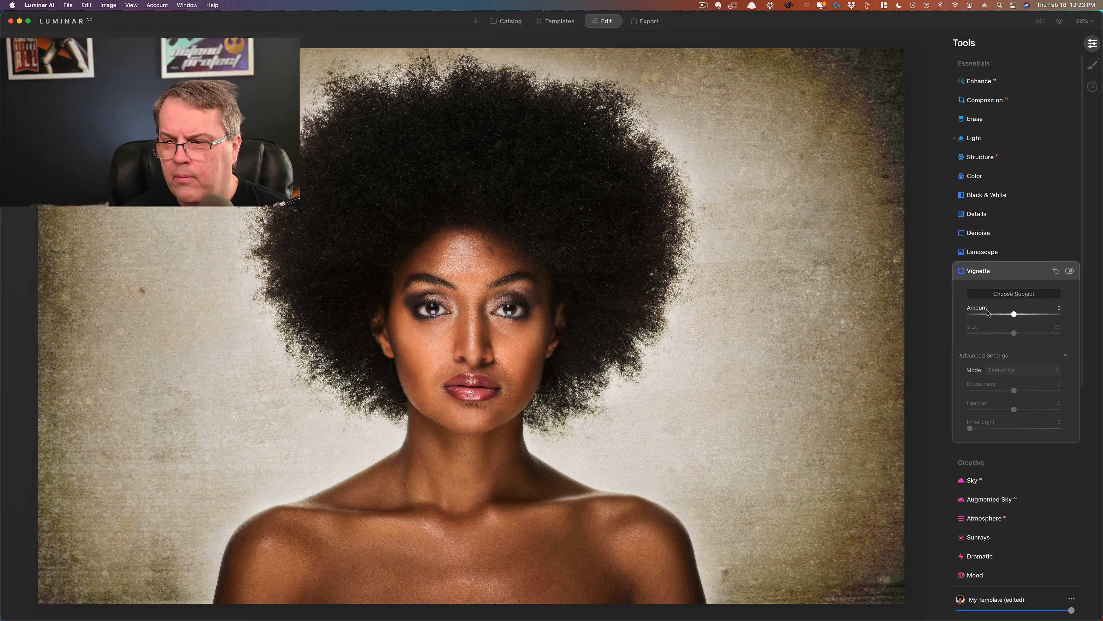
Set the vignette's amount to -55, its size to 43 and its inner light to 29.
drag(1014, 315, 1027, 333)
drag(1010, 332, 1009, 333)
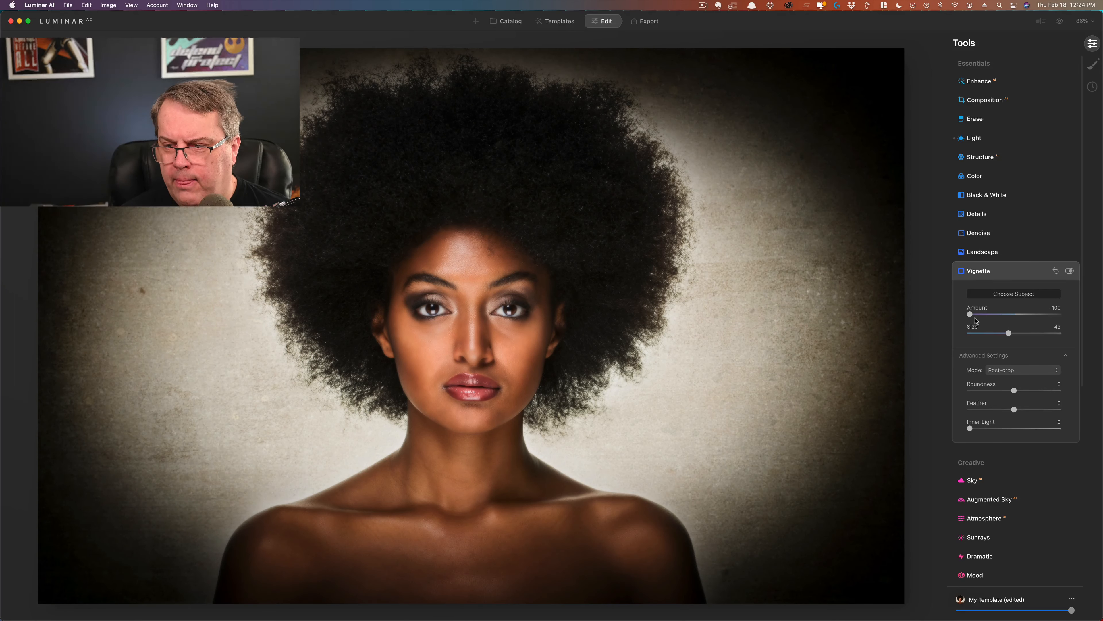
drag(970, 313, 994, 318)
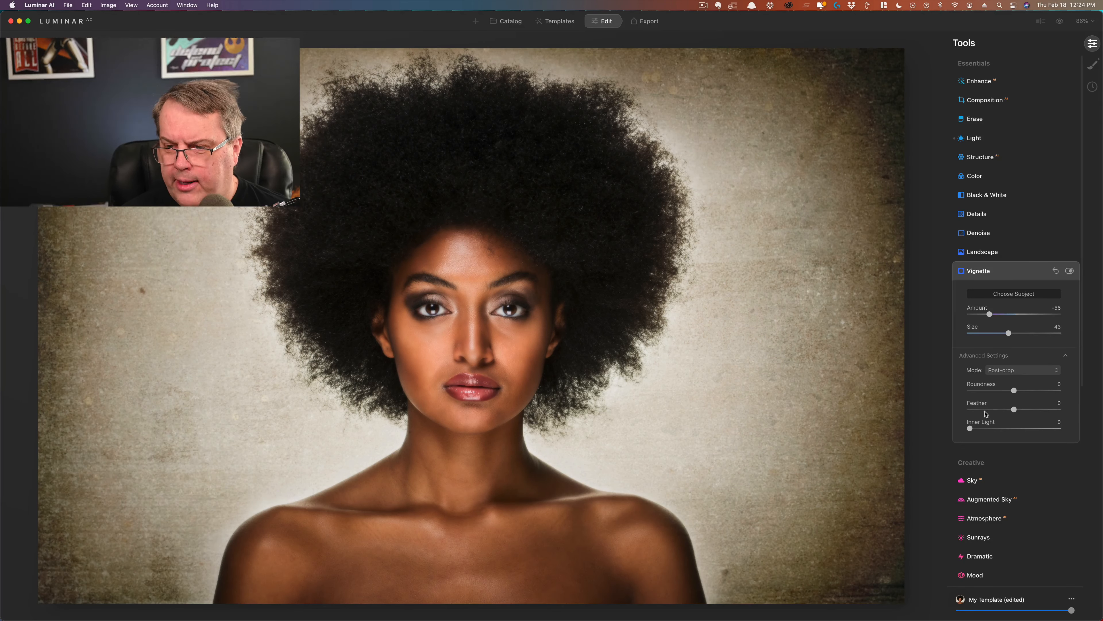
drag(970, 428, 996, 430)
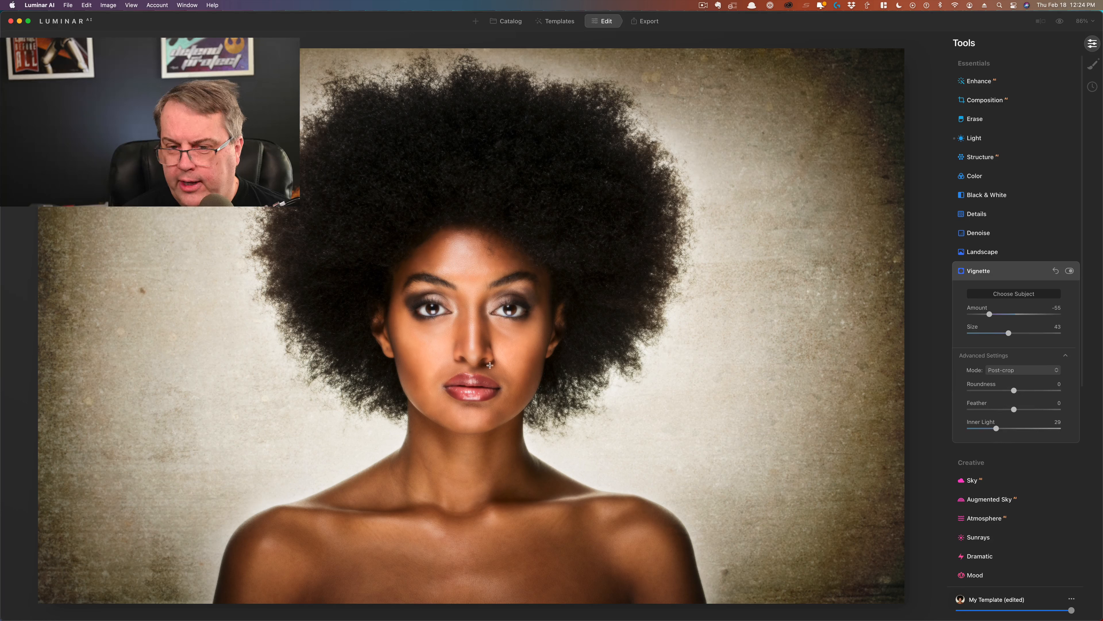